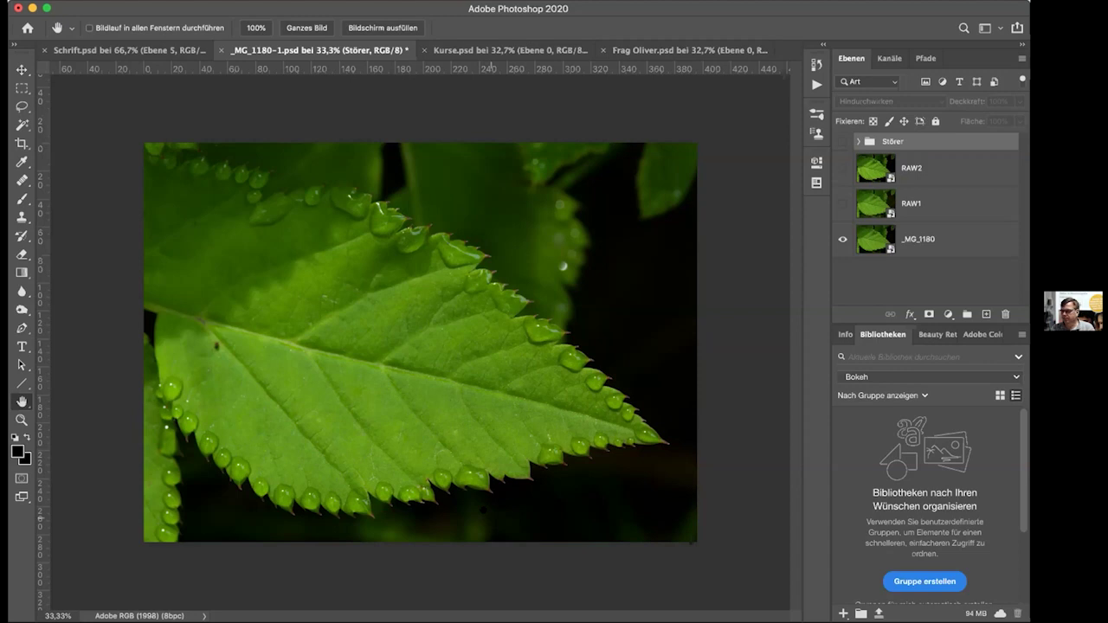
Step: Compare the leaf photo with and without the RAW1 layer by switching its visibility repeatedly
{"action": "left_click", "coordinate": [843, 200]}
{"action": "left_click", "coordinate": [843, 200]}
{"action": "left_click", "coordinate": [842, 200]}
{"action": "left_click", "coordinate": [843, 200]}
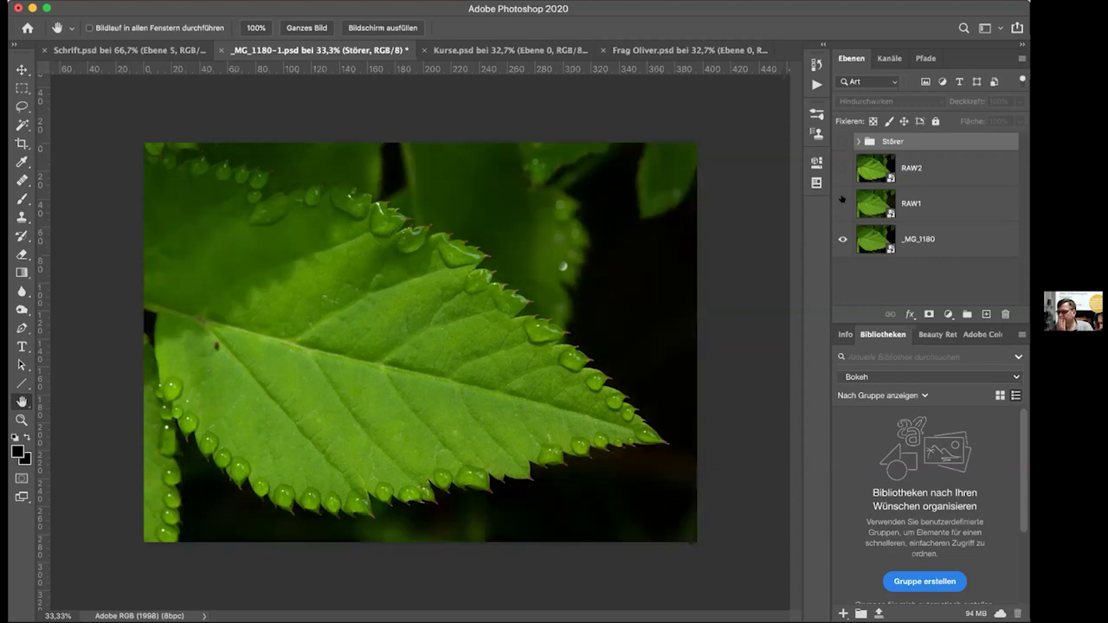
{"action": "left_click", "coordinate": [843, 200]}
{"action": "left_click", "coordinate": [842, 200]}
{"action": "left_click", "coordinate": [843, 200]}
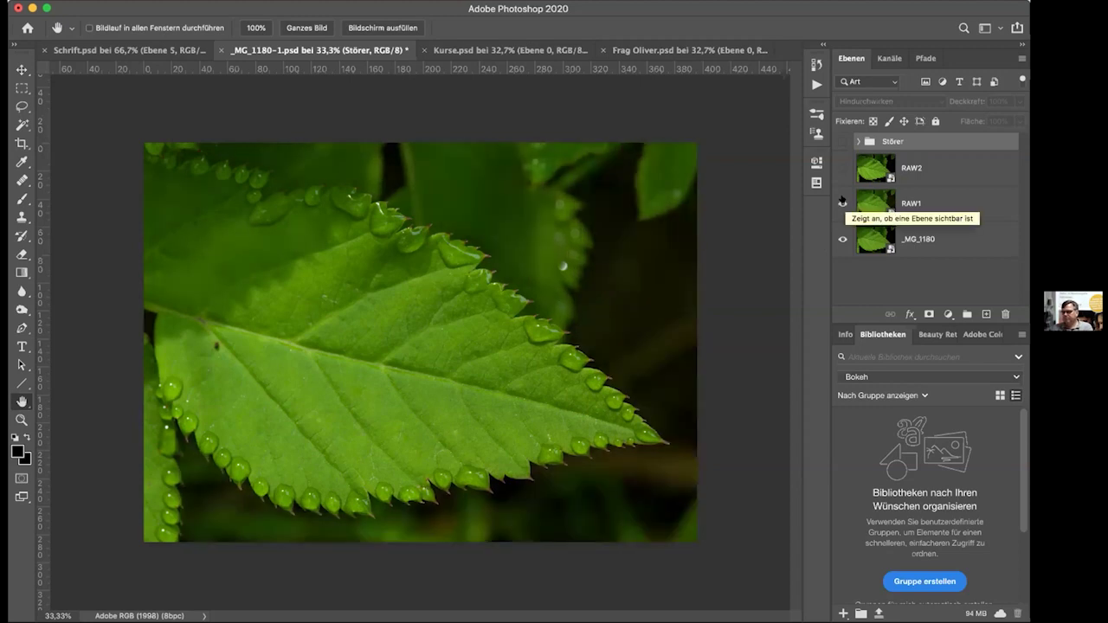
{"action": "left_click", "coordinate": [842, 200]}
{"action": "left_click", "coordinate": [842, 200]}
{"action": "left_click", "coordinate": [843, 200]}
{"action": "left_click", "coordinate": [843, 200]}
{"action": "left_click", "coordinate": [842, 200]}
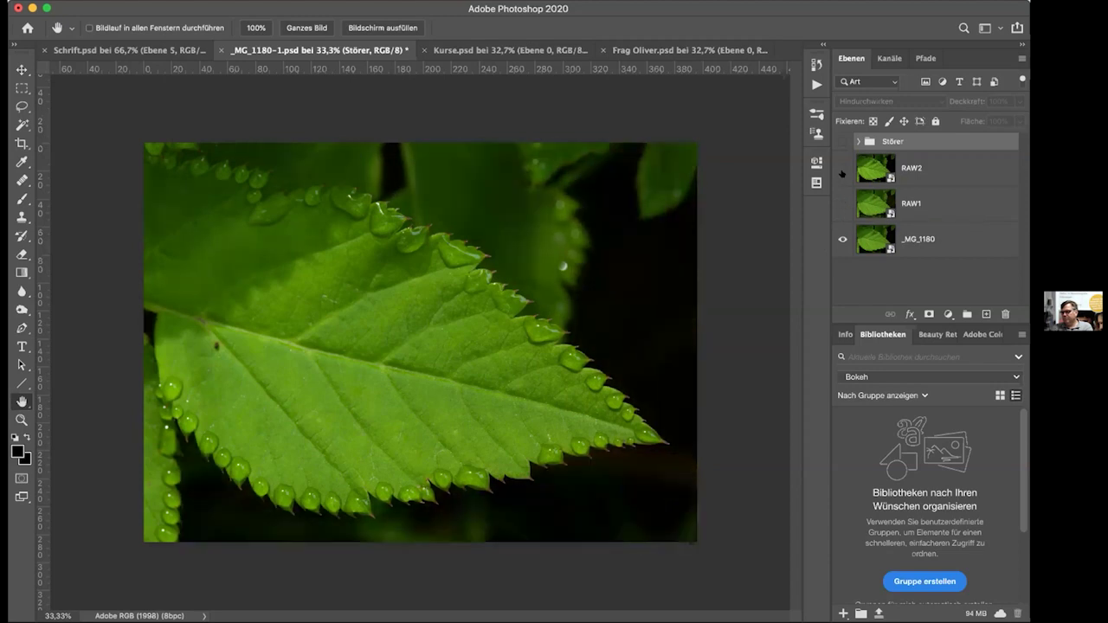
Step: Show the RAW2 layer and inspect the small dark spot on the leaf at 300% zoom
{"action": "left_click", "coordinate": [842, 167]}
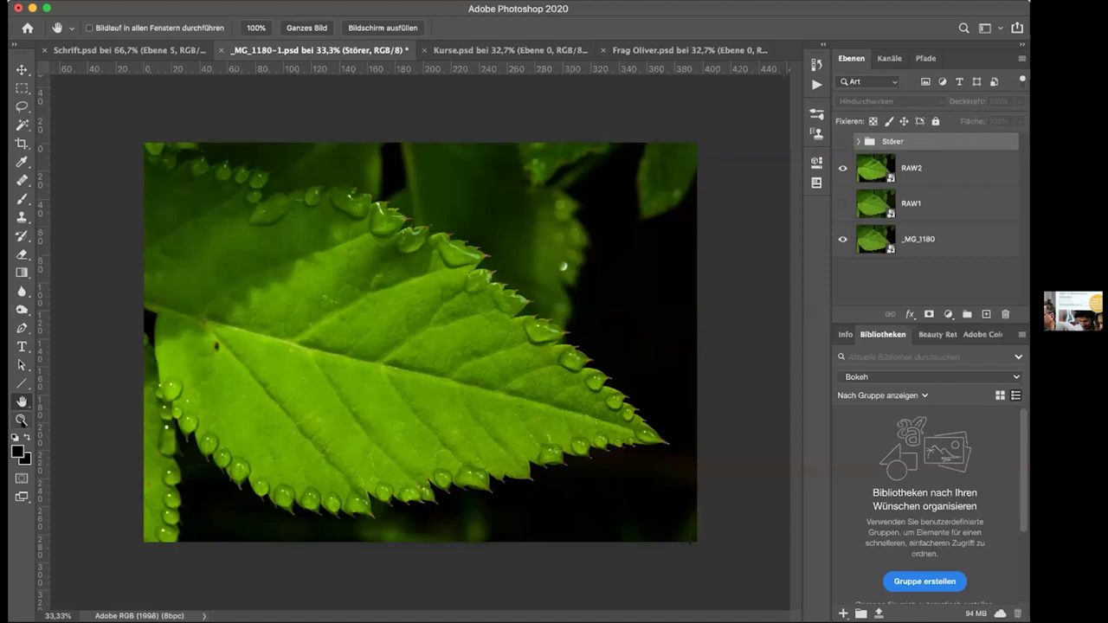
{"action": "left_click", "coordinate": [22, 420]}
{"action": "left_click", "coordinate": [210, 338]}
{"action": "left_click_drag", "start_coordinate": [216, 346], "coordinate": [217, 343]}
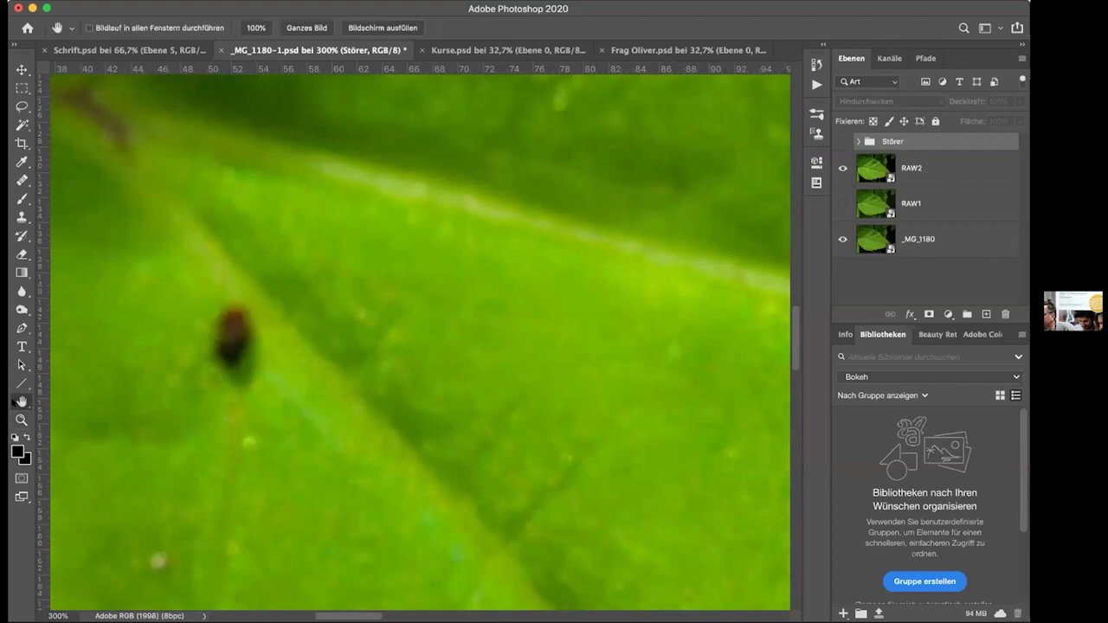
{"action": "double_click", "coordinate": [21, 402]}
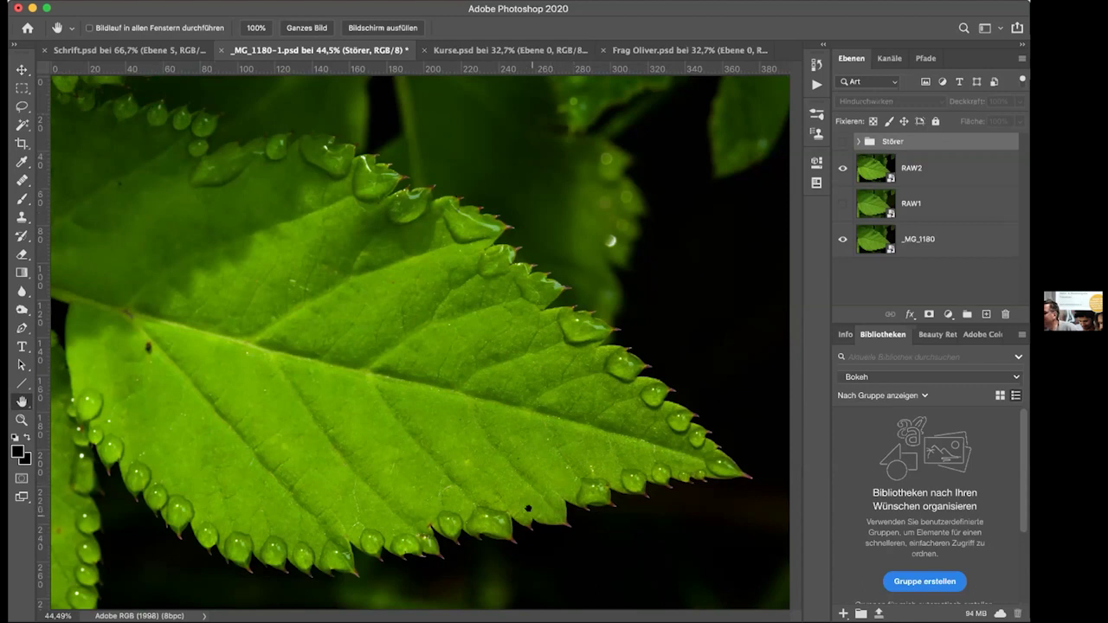
Step: Compare the leaf with and without the Störer retouching group, leaving the group visible
{"action": "left_click", "coordinate": [841, 141]}
{"action": "left_click", "coordinate": [840, 141]}
{"action": "left_click", "coordinate": [841, 141]}
{"action": "left_click", "coordinate": [841, 141]}
{"action": "left_click", "coordinate": [841, 141]}
{"action": "left_click", "coordinate": [840, 141]}
{"action": "left_click", "coordinate": [841, 142]}
{"action": "left_click", "coordinate": [841, 141]}
{"action": "left_click", "coordinate": [841, 141]}
{"action": "left_click", "coordinate": [841, 141]}
{"action": "left_click", "coordinate": [841, 141]}
{"action": "left_click", "coordinate": [841, 141]}
{"action": "left_click", "coordinate": [841, 141]}
{"action": "left_click", "coordinate": [841, 141]}
{"action": "left_click", "coordinate": [841, 141]}
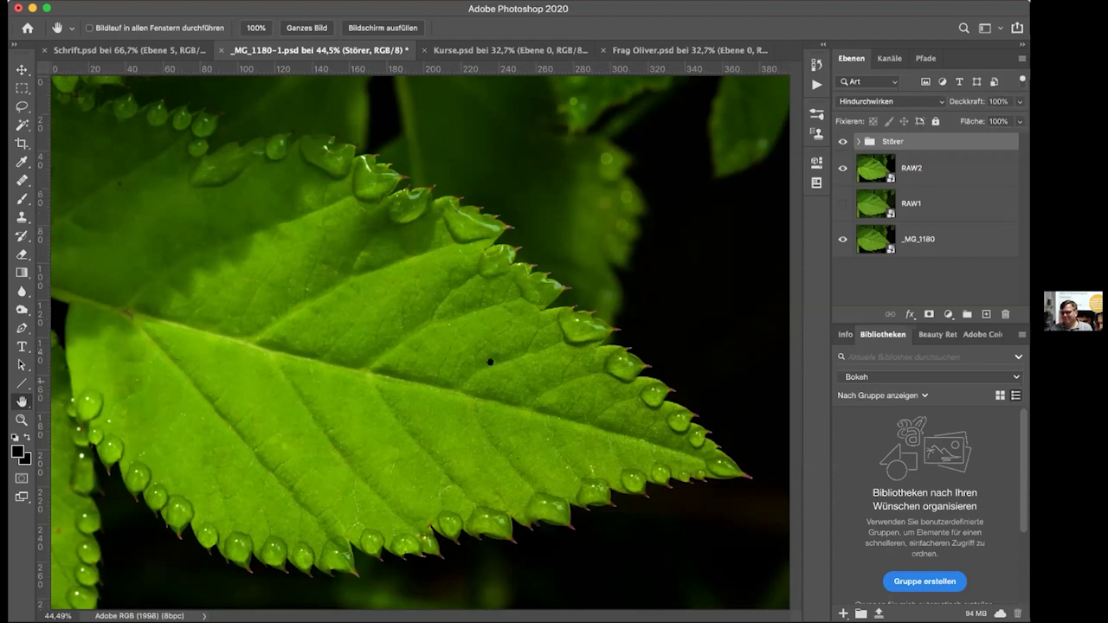
{"action": "left_click", "coordinate": [844, 136]}
{"action": "left_click", "coordinate": [845, 136]}
{"action": "left_click", "coordinate": [844, 137]}
{"action": "left_click", "coordinate": [844, 137]}
{"action": "left_click", "coordinate": [843, 137]}
{"action": "left_click", "coordinate": [844, 137]}
Step: Crop the leaf image by trimming narrow strips from its side, top and bottom edges
{"action": "key", "text": "super+0"}
{"action": "left_click", "coordinate": [21, 143]}
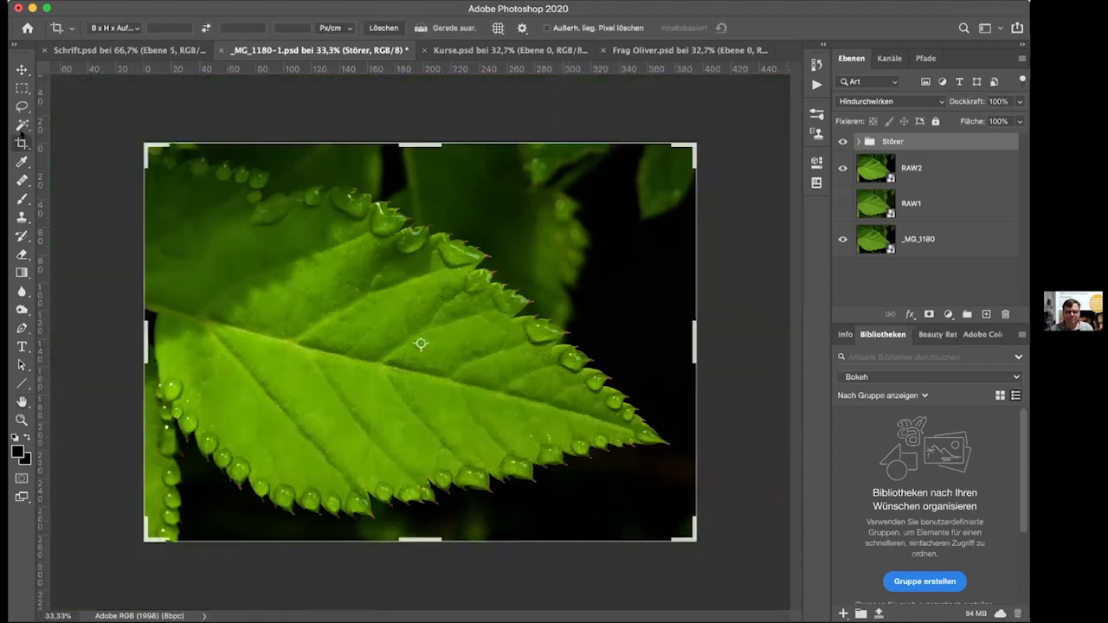
{"action": "left_click_drag", "start_coordinate": [139, 327], "coordinate": [161, 333]}
{"action": "left_click_drag", "start_coordinate": [410, 136], "coordinate": [410, 148]}
{"action": "left_click_drag", "start_coordinate": [424, 535], "coordinate": [422, 529]}
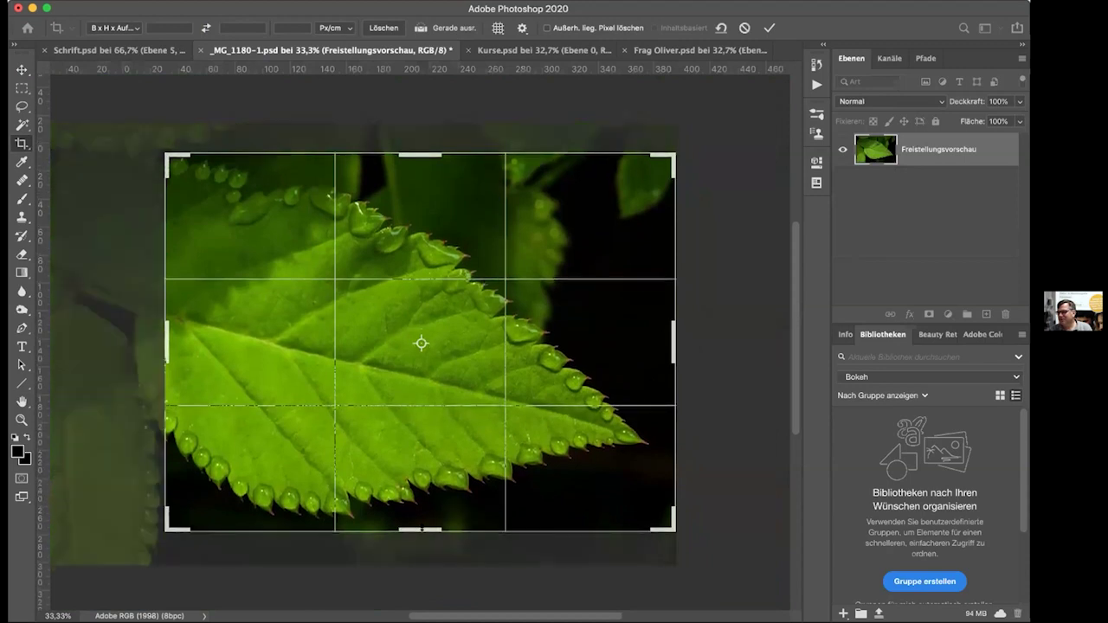
{"action": "key", "text": "Return"}
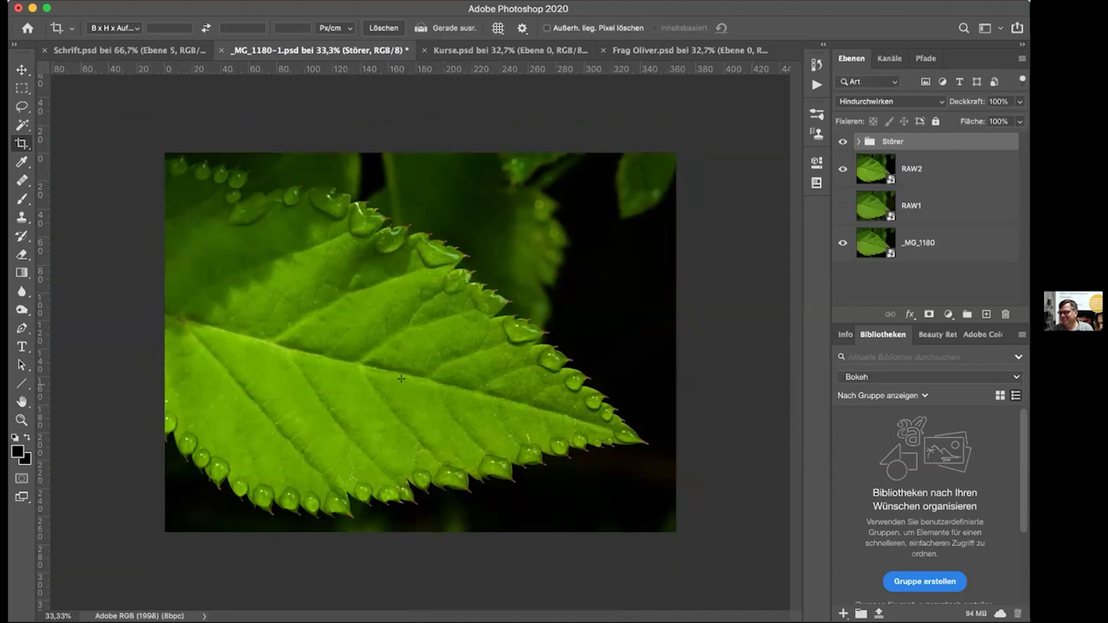
Step: Rotate the whole image 90° counterclockwise so the leaf tip points upward
{"action": "left_click", "coordinate": [251, 1]}
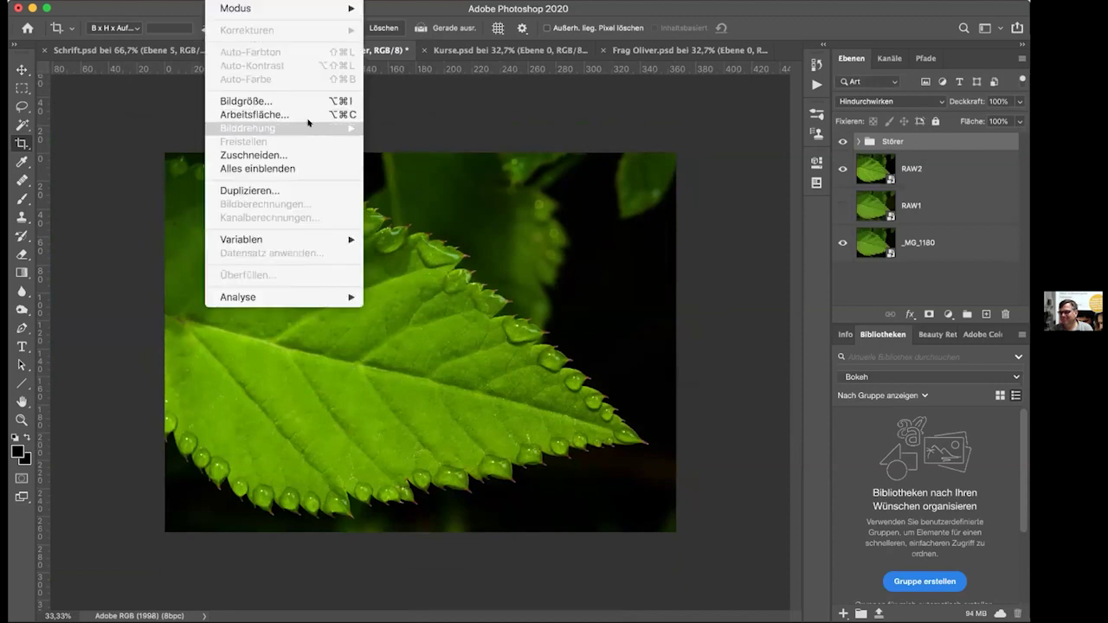
{"action": "mouse_move", "coordinate": [310, 127]}
{"action": "left_click", "coordinate": [407, 153]}
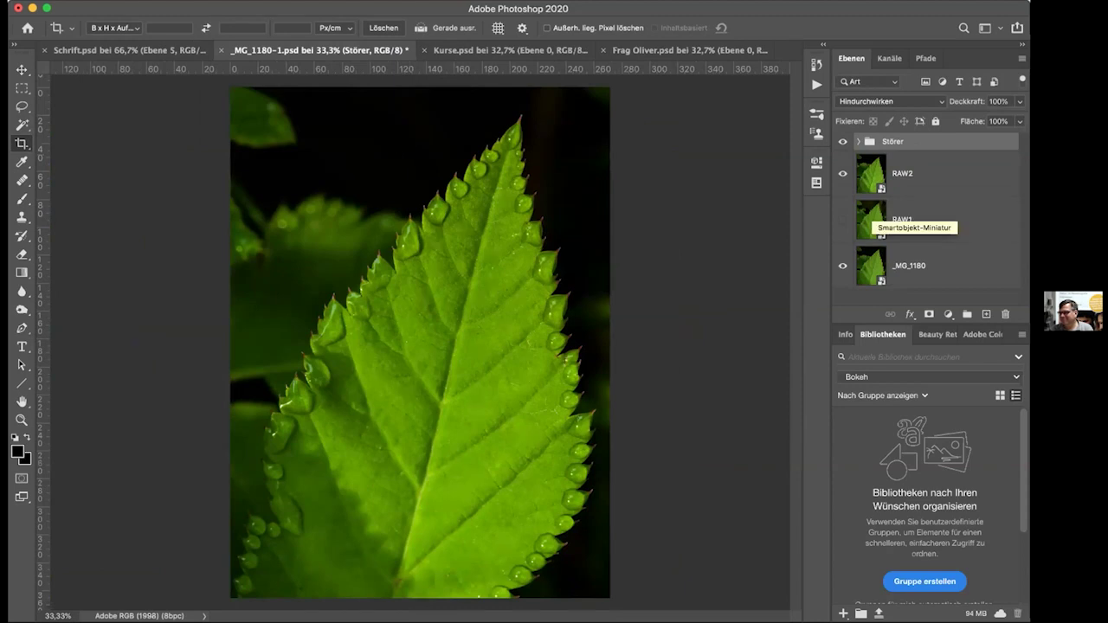
Step: Add a Black & White adjustment layer above the Störer group and set its green tones to 192
{"action": "left_click", "coordinate": [947, 314]}
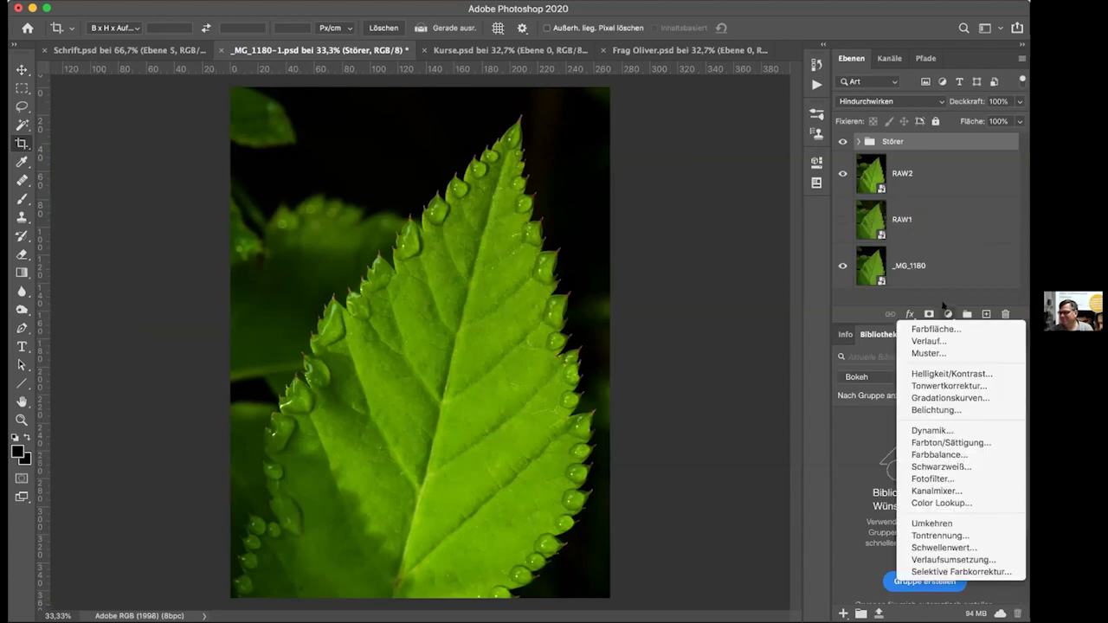
{"action": "left_click", "coordinate": [952, 466]}
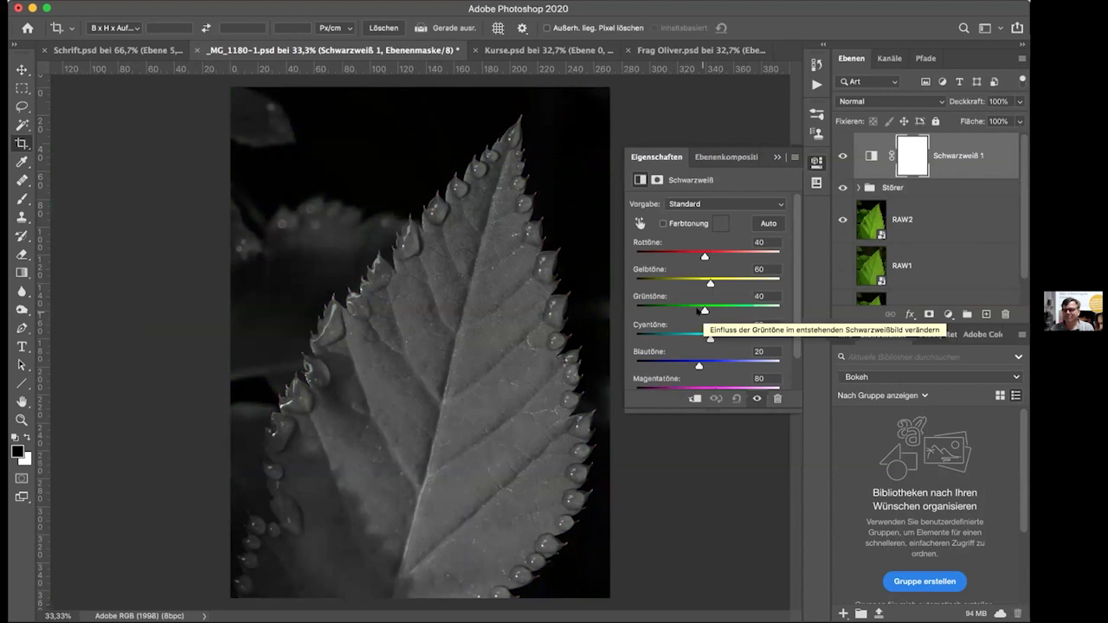
{"action": "left_click_drag", "start_coordinate": [699, 309], "coordinate": [749, 314]}
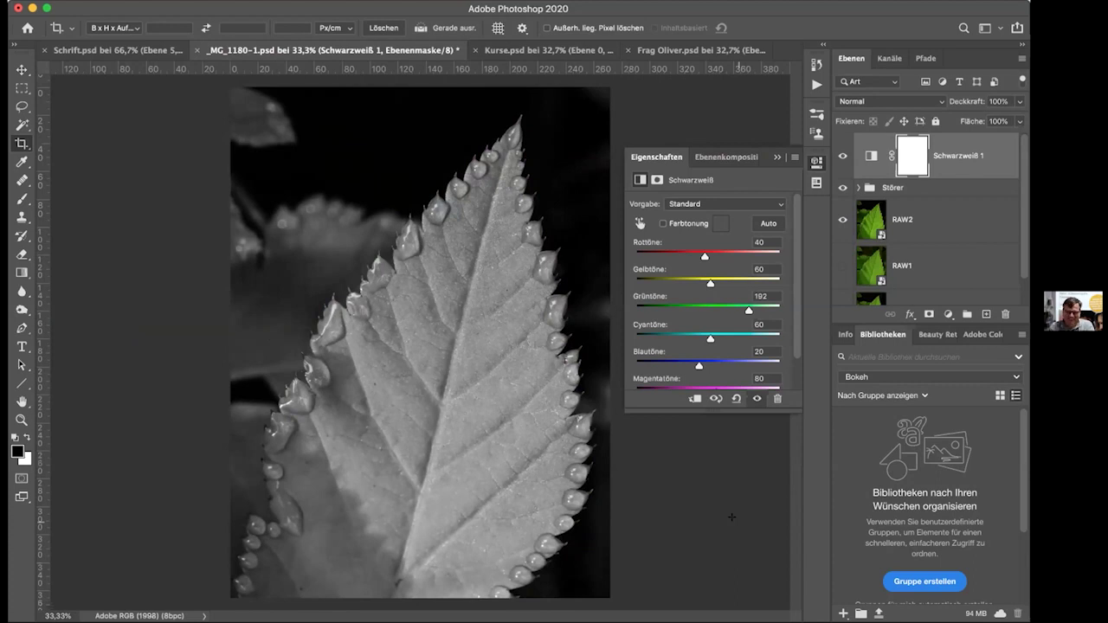
Step: Rotate the whole image by 180° and compare it with and without the Black & White adjustment, leaving the adjustment visible
{"action": "left_click", "coordinate": [252, 2]}
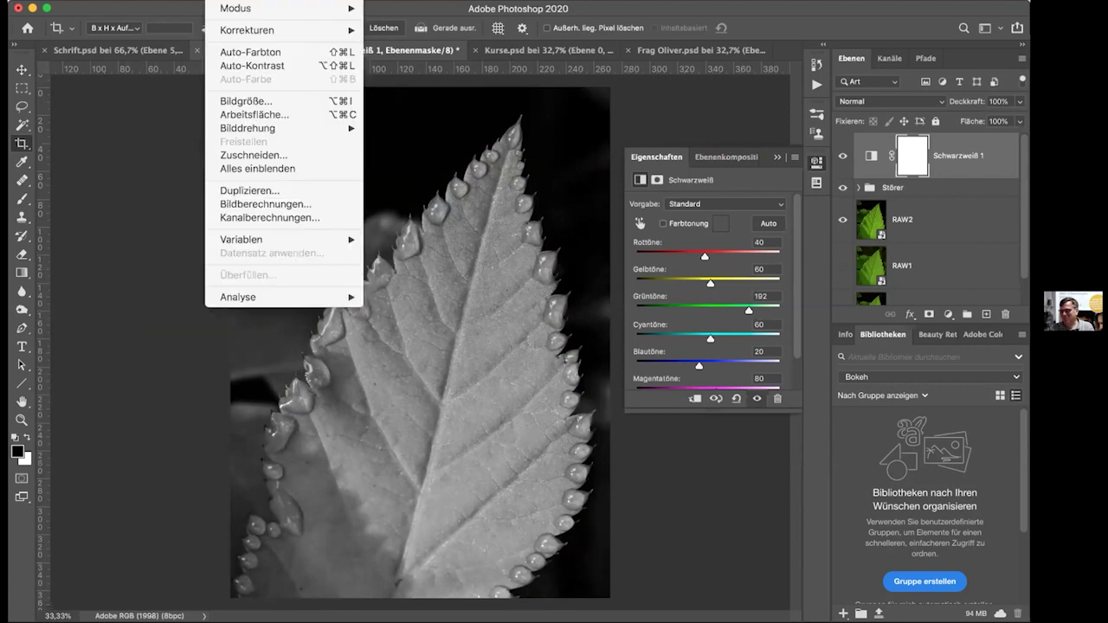
{"action": "left_click", "coordinate": [289, 95]}
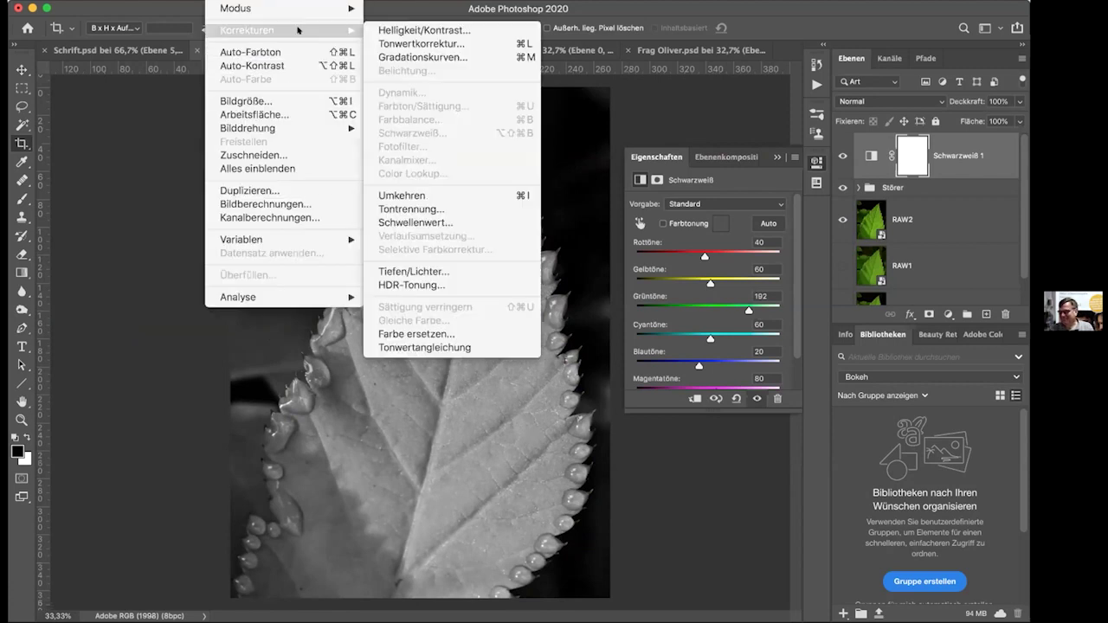
{"action": "mouse_move", "coordinate": [295, 130]}
{"action": "left_click", "coordinate": [392, 128]}
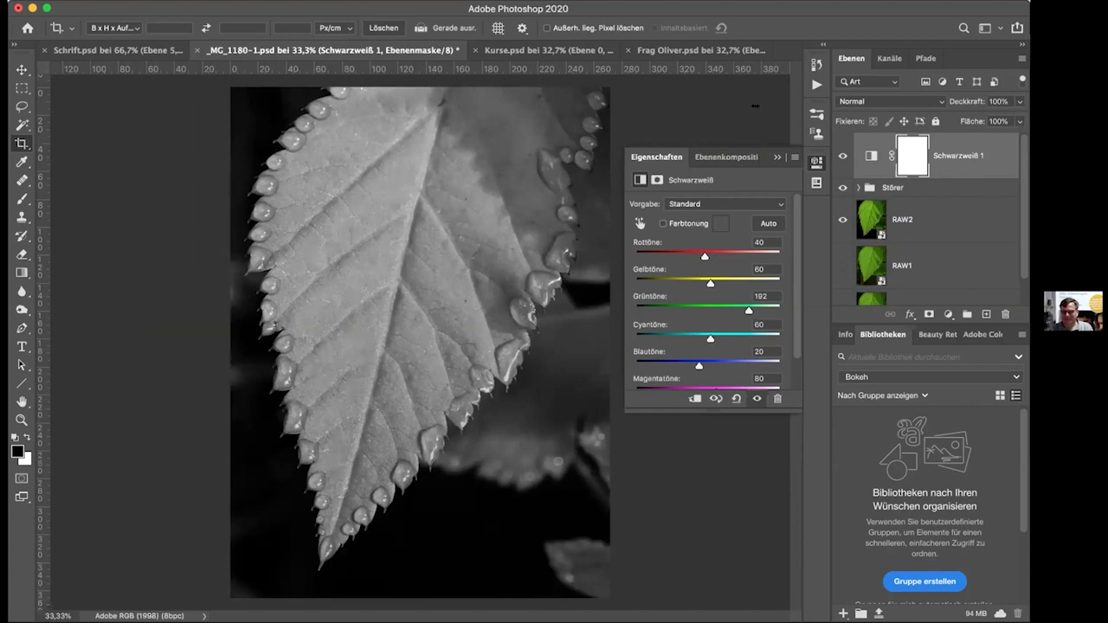
{"action": "left_click", "coordinate": [837, 154]}
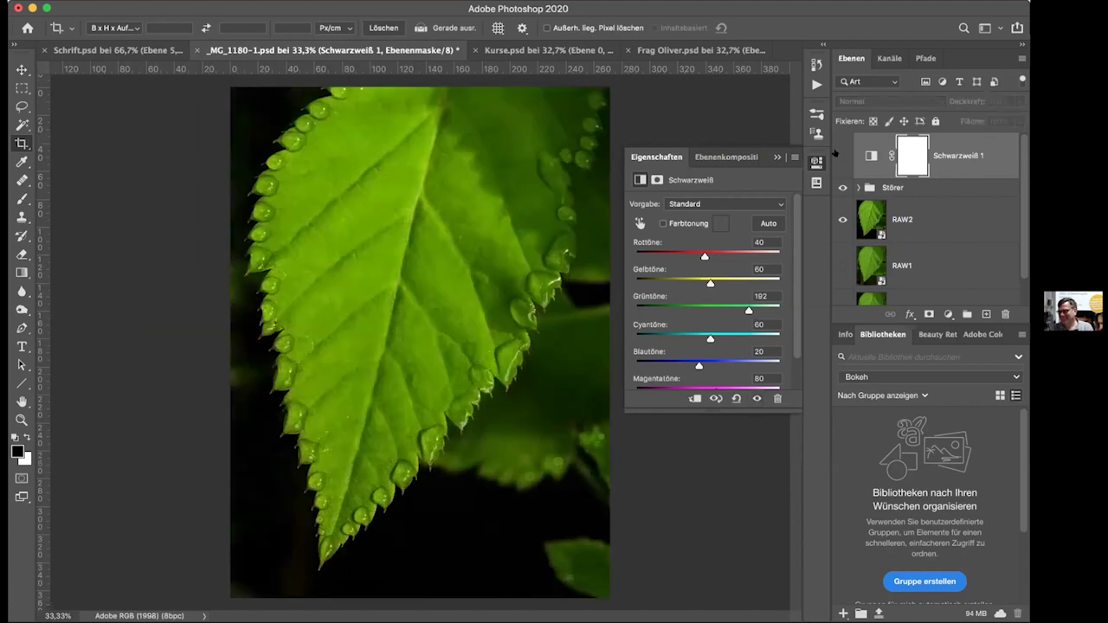
{"action": "left_click", "coordinate": [841, 155]}
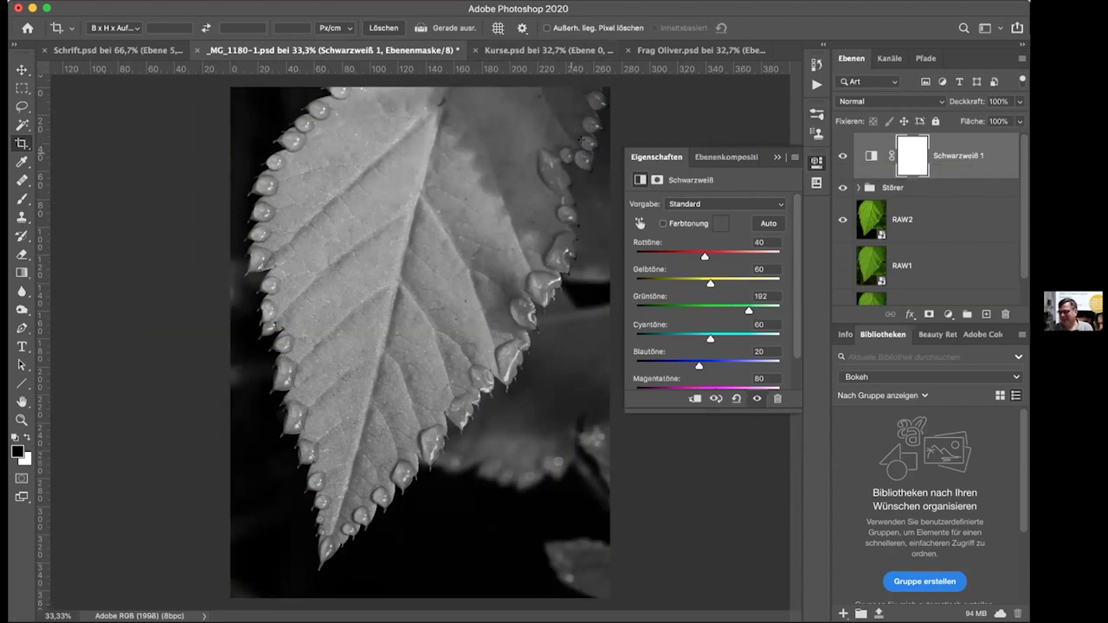
Step: Switch to the Schrift.psd document and make Ebene 5 the active layer
{"action": "left_click", "coordinate": [69, 52]}
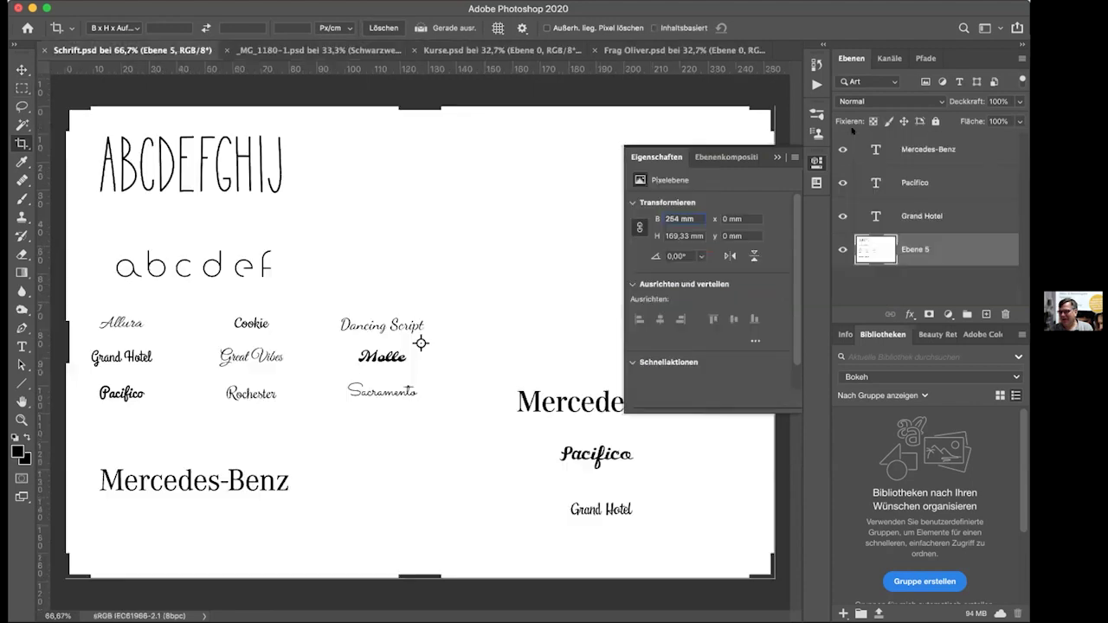
{"action": "left_click", "coordinate": [776, 156]}
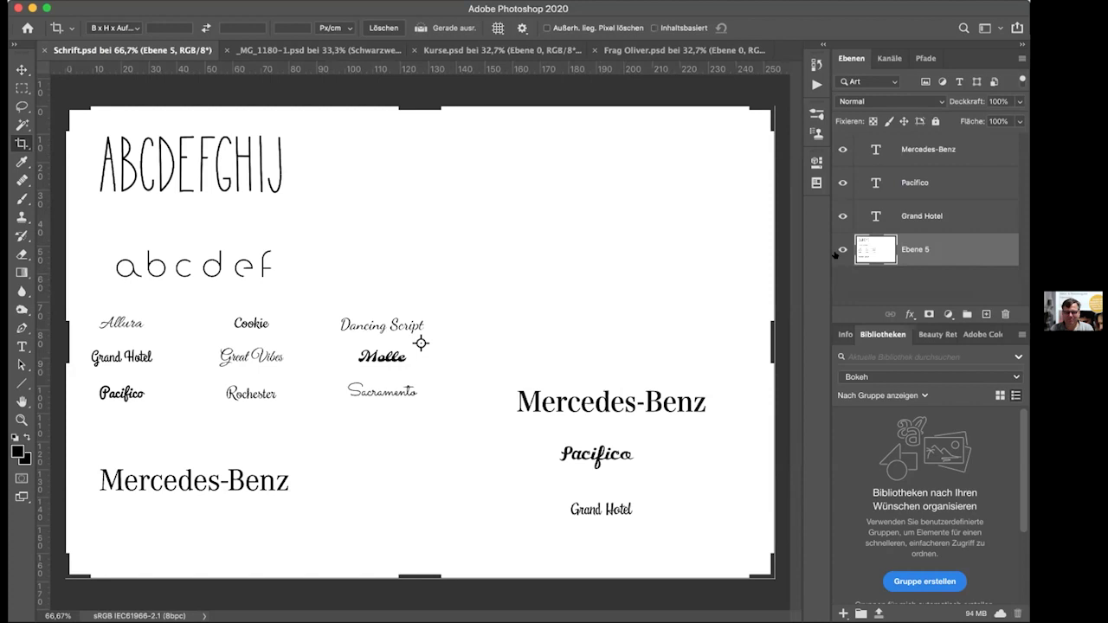
{"action": "key", "text": "t"}
{"action": "left_click", "coordinate": [629, 407]}
{"action": "left_click", "coordinate": [868, 258]}
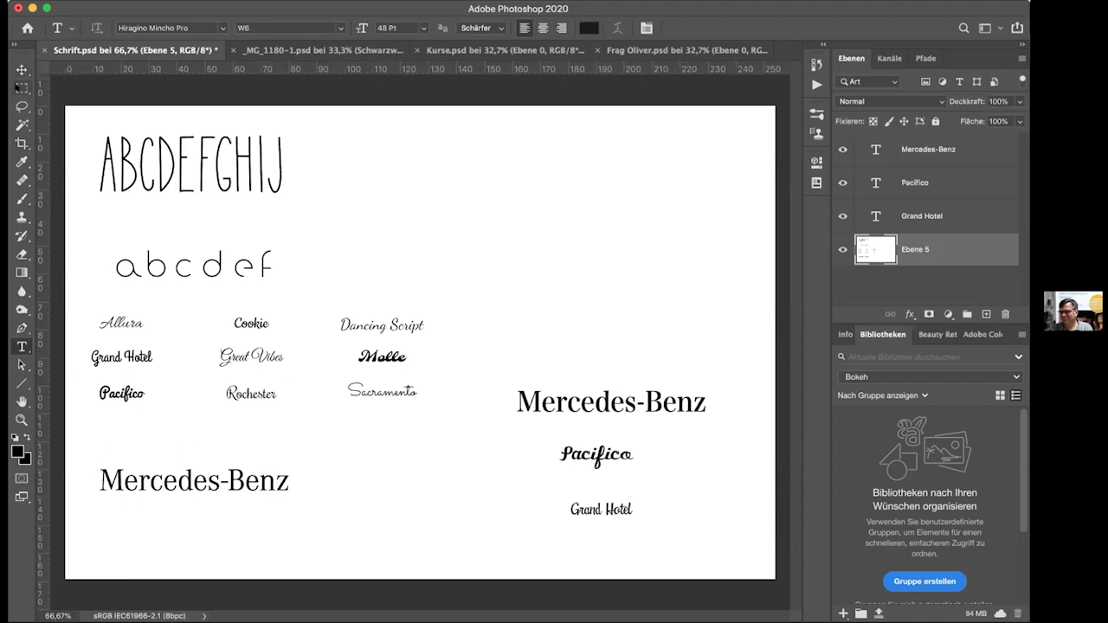
Step: Select the Mercedes-Benz lettering at the page's lower left with a rectangular marquee and look up similar typefaces with Match Font
{"action": "left_click", "coordinate": [22, 88]}
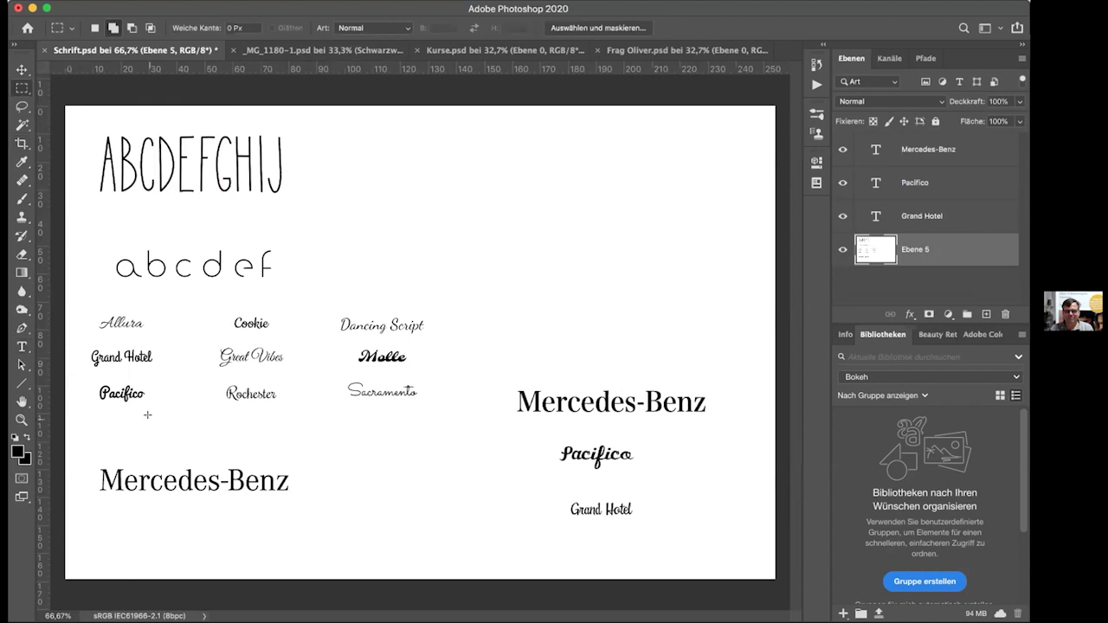
{"action": "left_click_drag", "start_coordinate": [90, 459], "coordinate": [300, 501]}
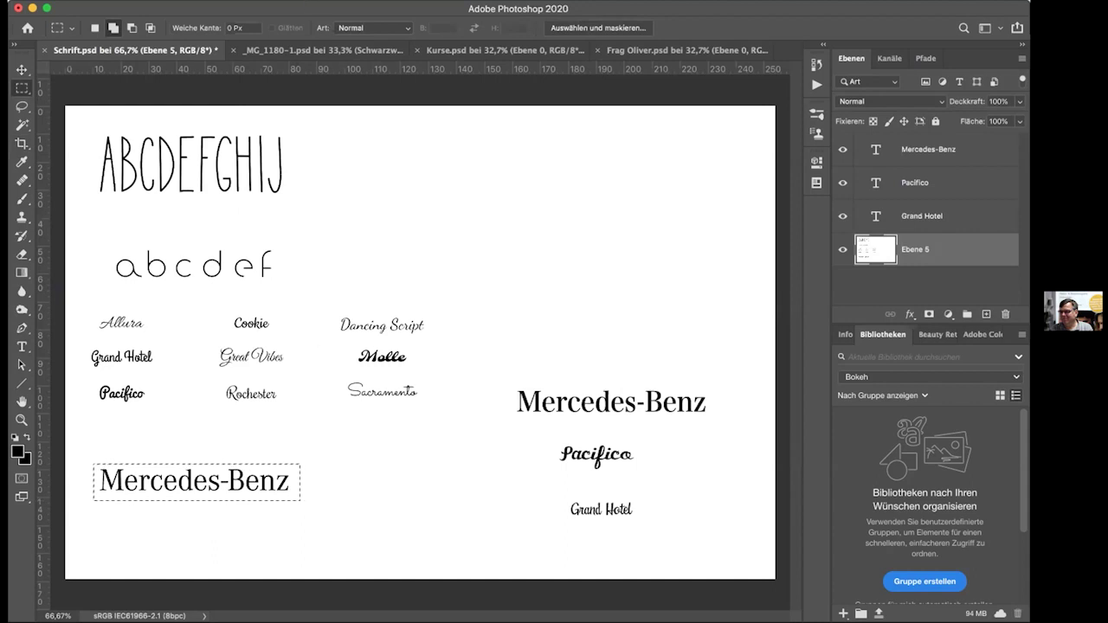
{"action": "left_click", "coordinate": [299, 0]}
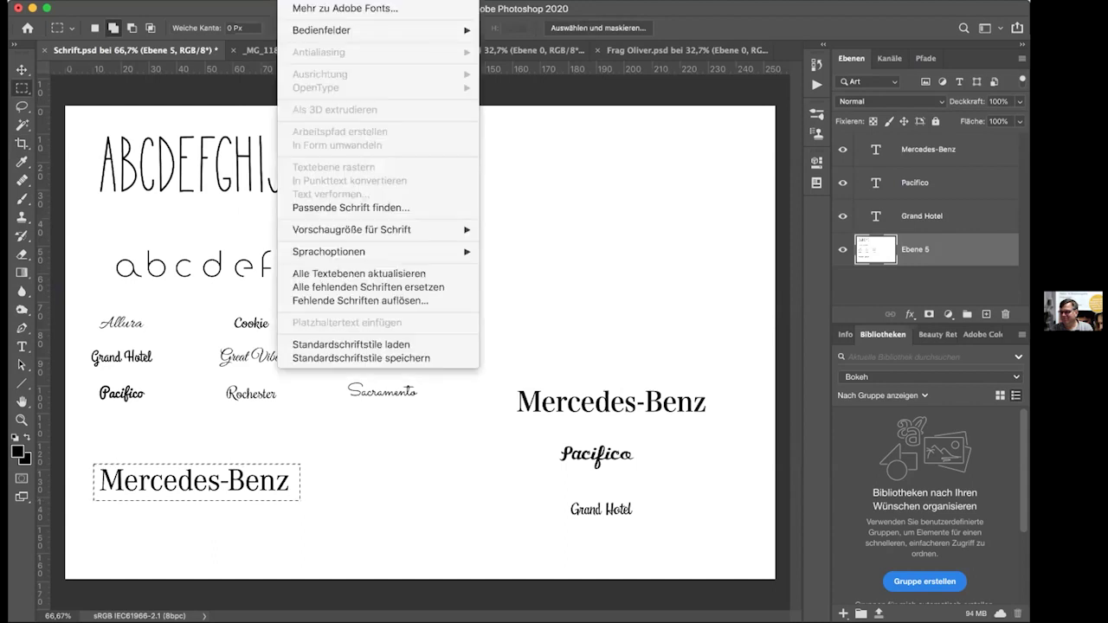
{"action": "left_click", "coordinate": [367, 209]}
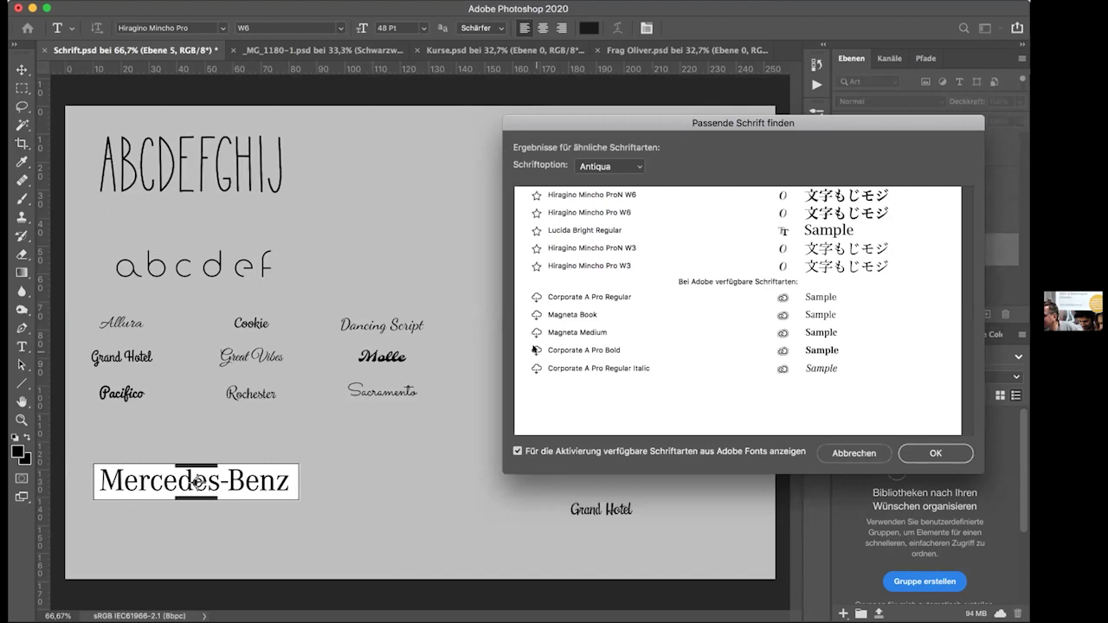
{"action": "left_click", "coordinate": [832, 452]}
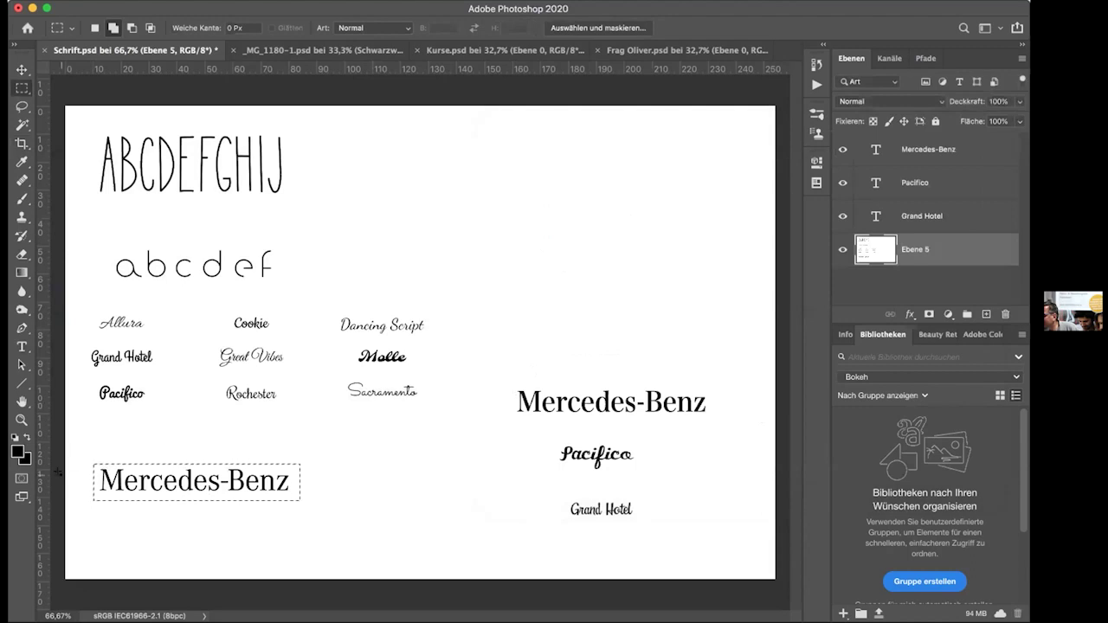
Step: Check the font and size used by the editable Mercedes-Benz text at the page's right
{"action": "left_click", "coordinate": [19, 346]}
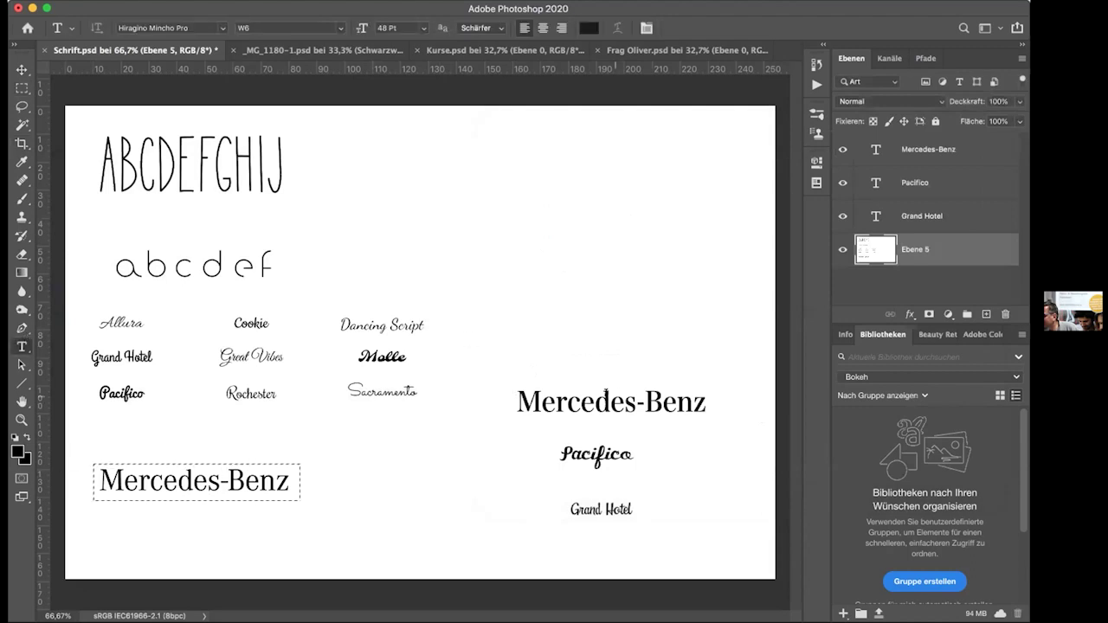
{"action": "left_click", "coordinate": [610, 403]}
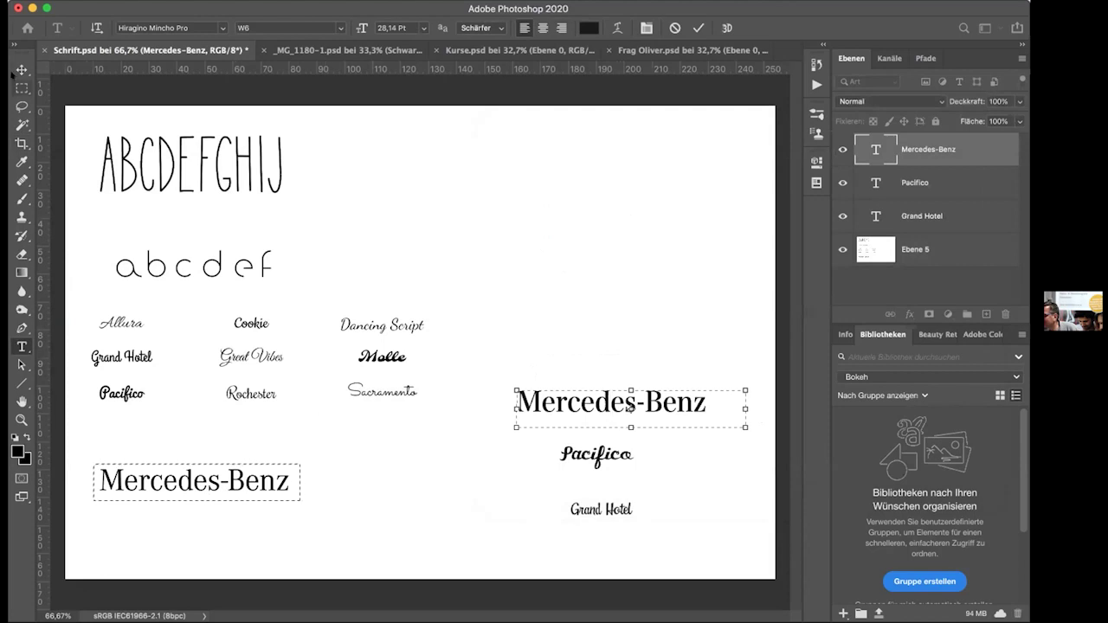
{"action": "left_click", "coordinate": [164, 249]}
{"action": "key", "text": "v"}
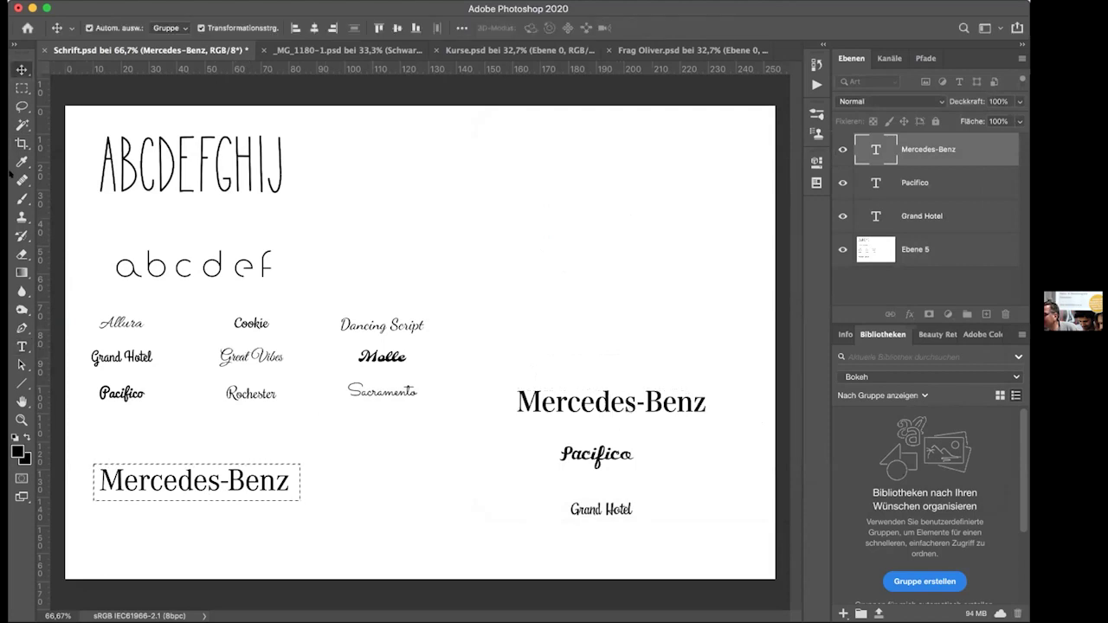
Step: Add a 30 pt text frame reading Mercedes-Benz below the pixel lettering at the page's lower left, widened to fit one line
{"action": "left_click", "coordinate": [21, 346]}
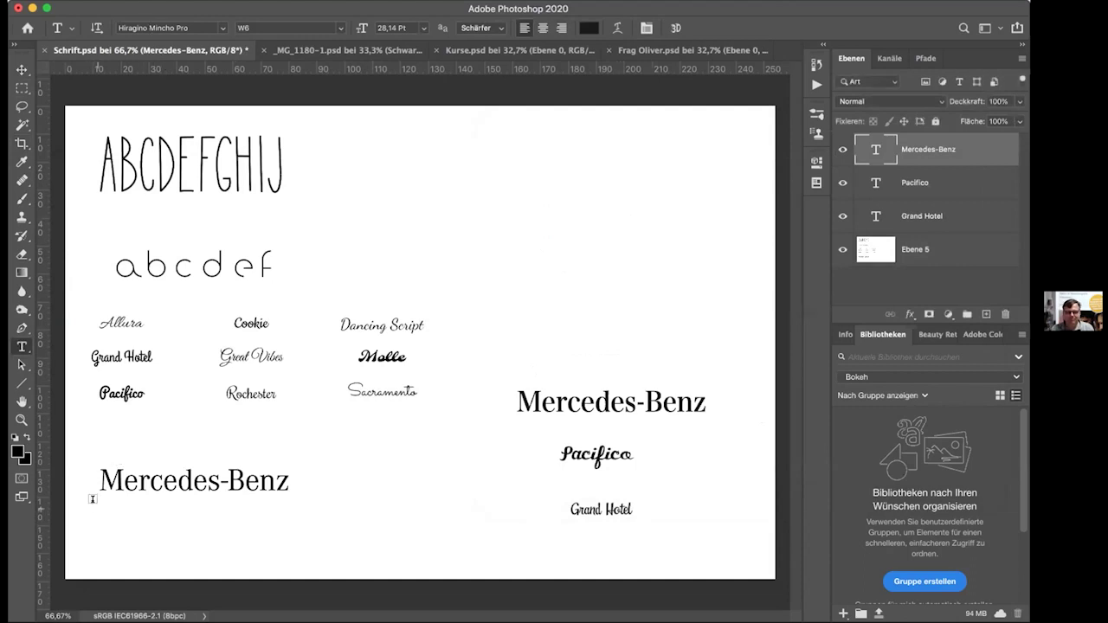
{"action": "left_click_drag", "start_coordinate": [98, 508], "coordinate": [306, 564]}
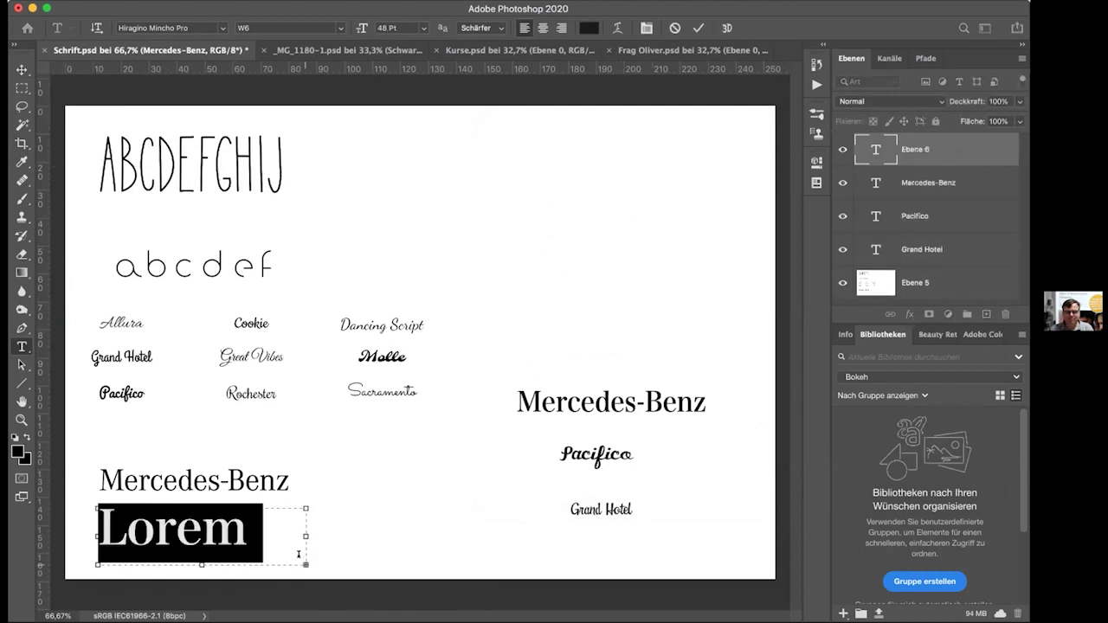
{"action": "left_click", "coordinate": [421, 30]}
{"action": "left_click", "coordinate": [397, 163]}
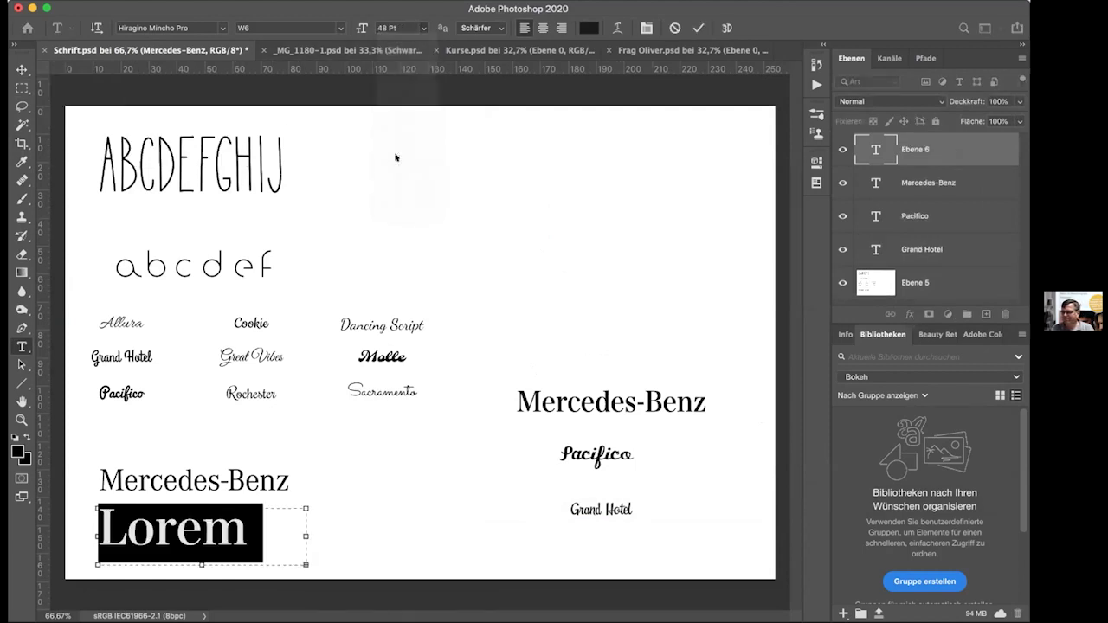
{"action": "type", "text": "Mer"}
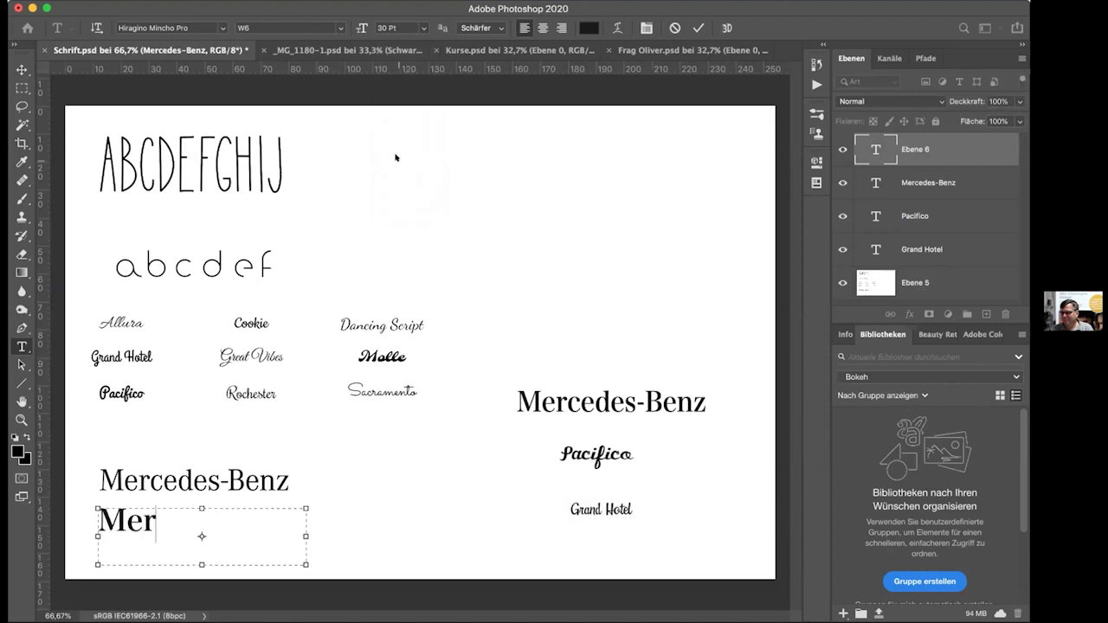
{"action": "type", "text": "cedes-Ben"}
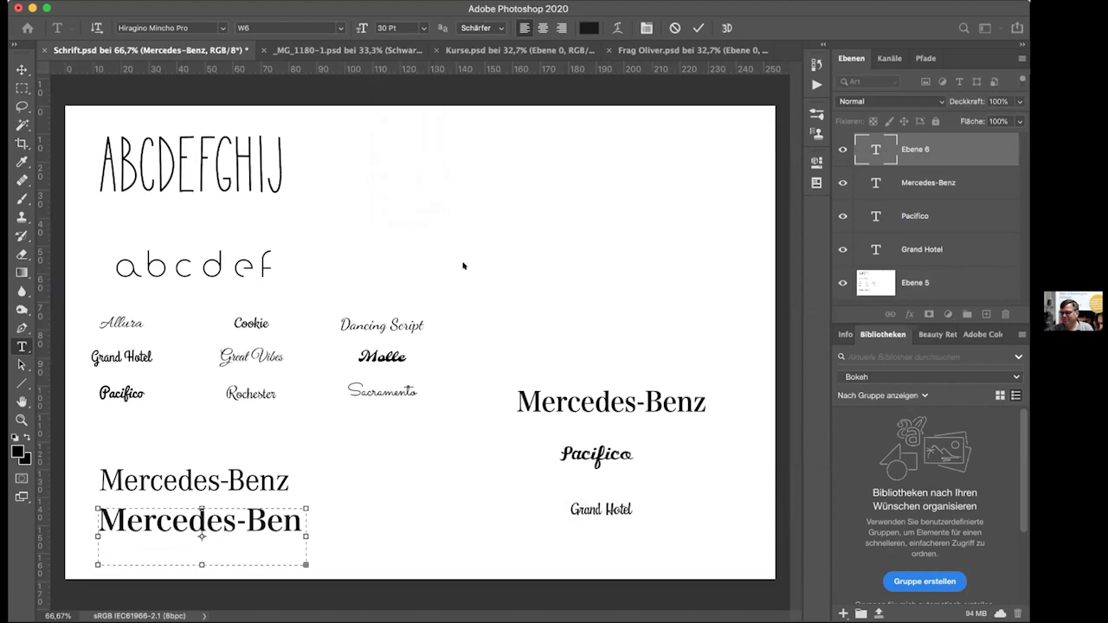
{"action": "left_click_drag", "start_coordinate": [306, 535], "coordinate": [334, 528]}
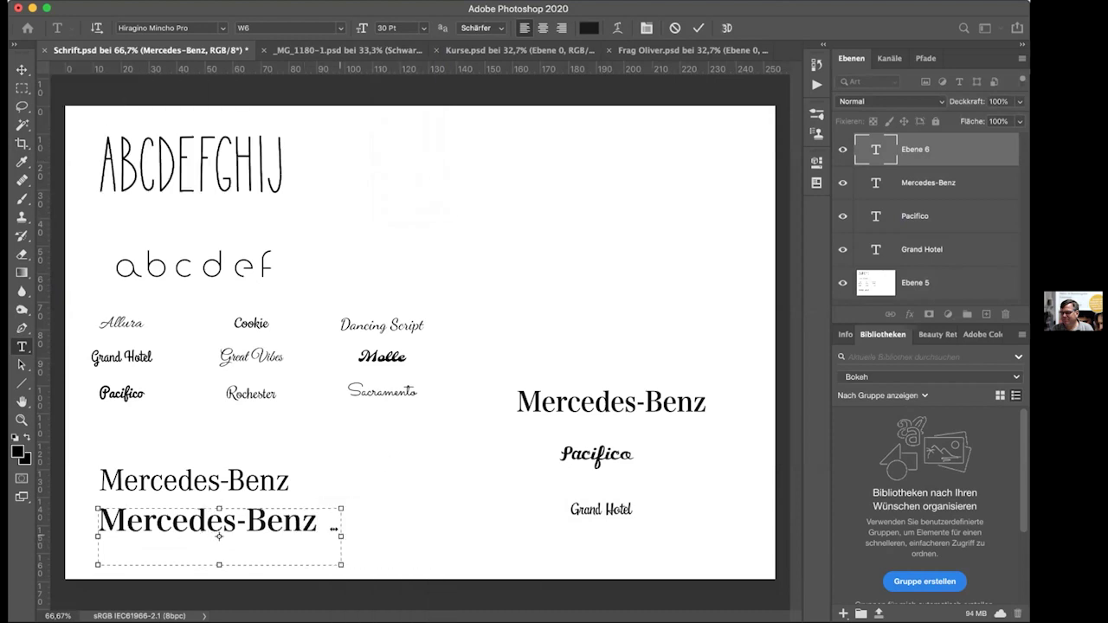
{"action": "key", "text": "super"}
{"action": "key", "text": "super+Return"}
Step: Scale the new Mercedes-Benz text to 87.22% so it matches the pixel lettering's width, placed directly beneath it, and show its character properties
{"action": "left_click_drag", "start_coordinate": [174, 510], "coordinate": [173, 498]}
{"action": "left_click_drag", "start_coordinate": [341, 493], "coordinate": [310, 496]}
{"action": "left_click_drag", "start_coordinate": [203, 519], "coordinate": [212, 500]}
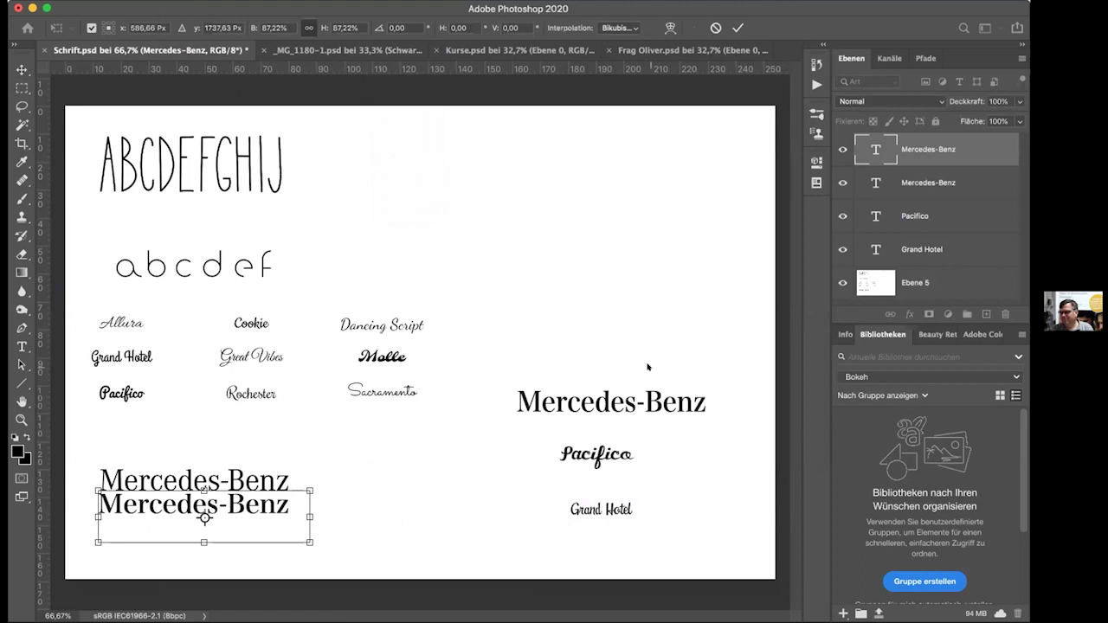
{"action": "left_click", "coordinate": [817, 163]}
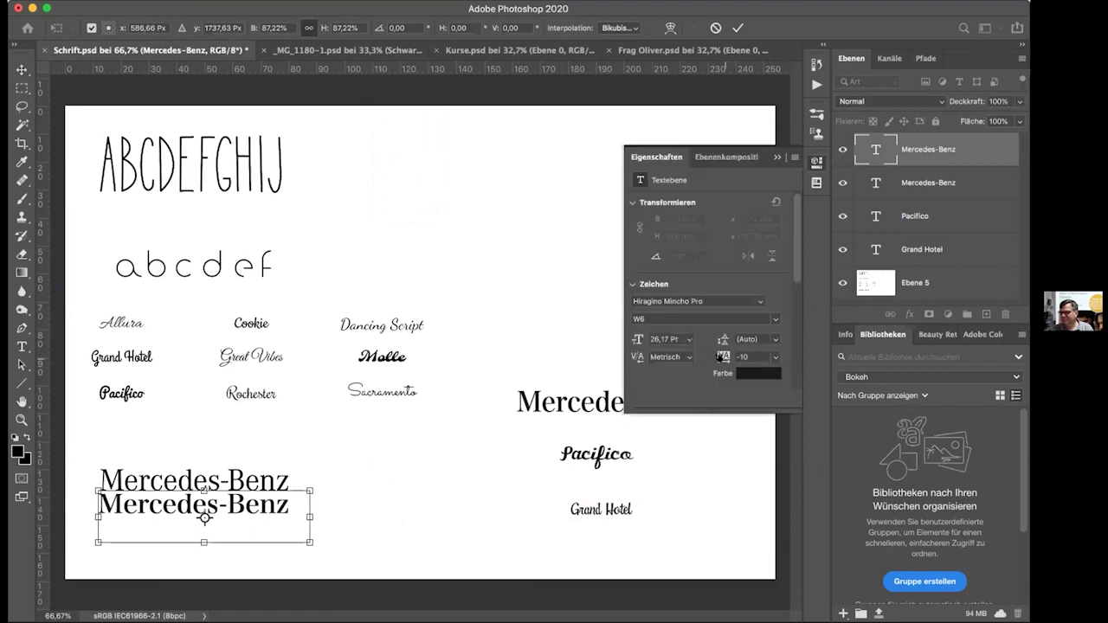
{"action": "key", "text": "Return"}
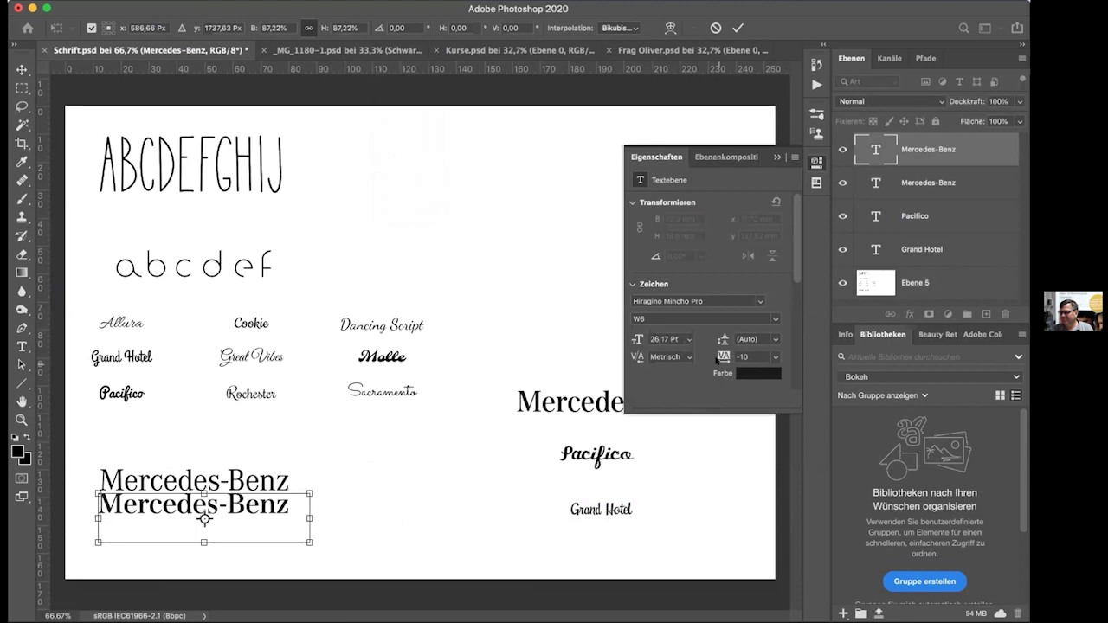
Step: Try a tracking of 0 on the whole new Mercedes-Benz text and set it back to -10
{"action": "left_click", "coordinate": [21, 345]}
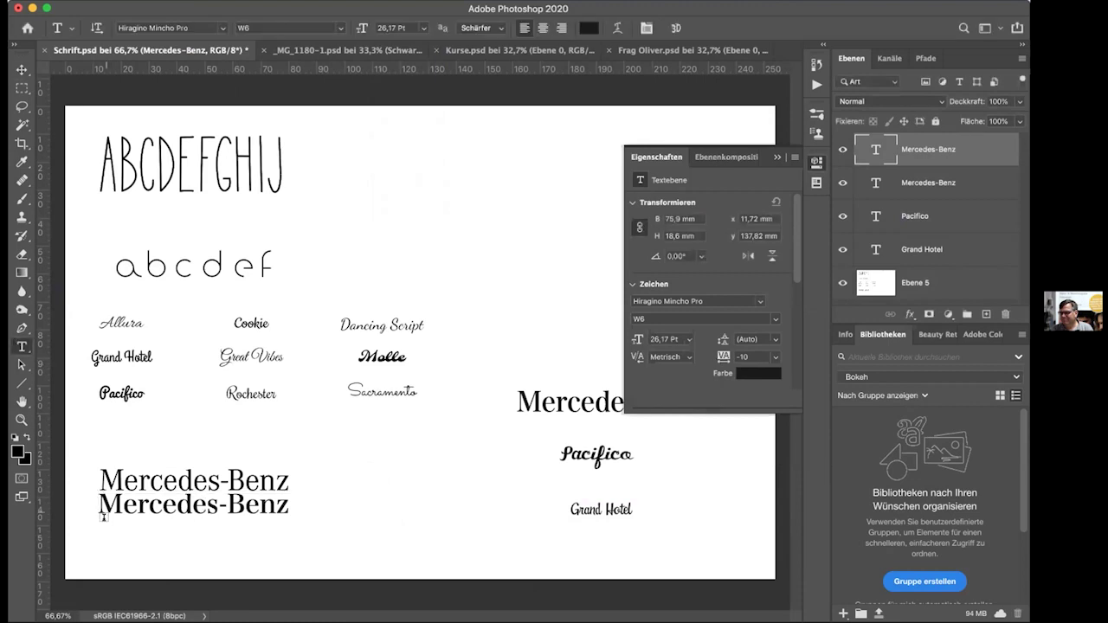
{"action": "left_click_drag", "start_coordinate": [101, 511], "coordinate": [290, 509]}
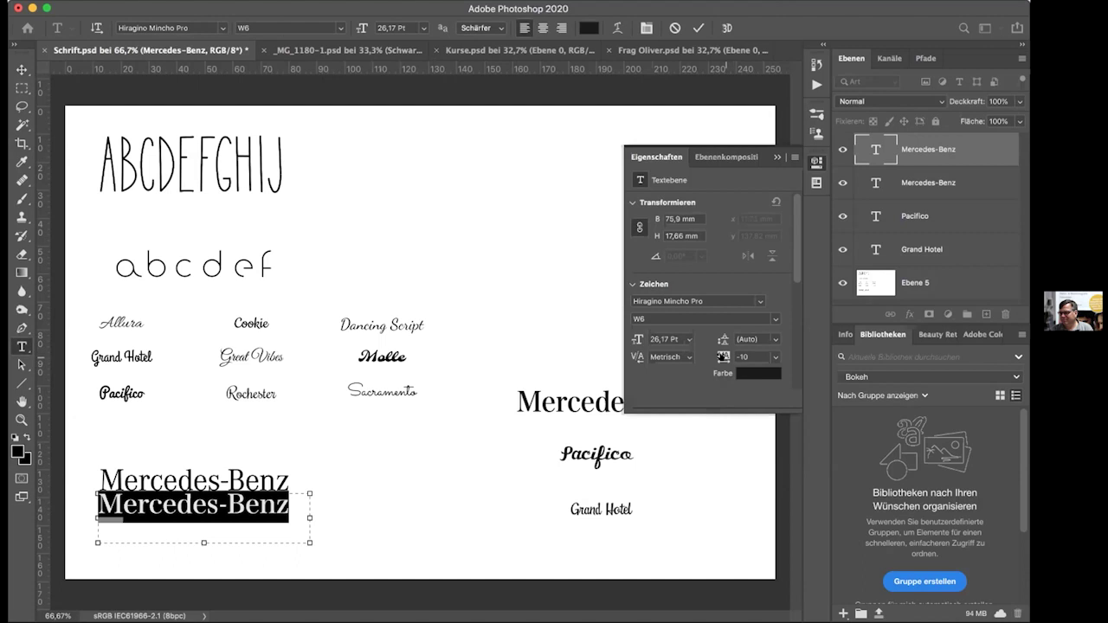
{"action": "left_click", "coordinate": [750, 353]}
{"action": "type", "text": "0"}
{"action": "key", "text": "Return"}
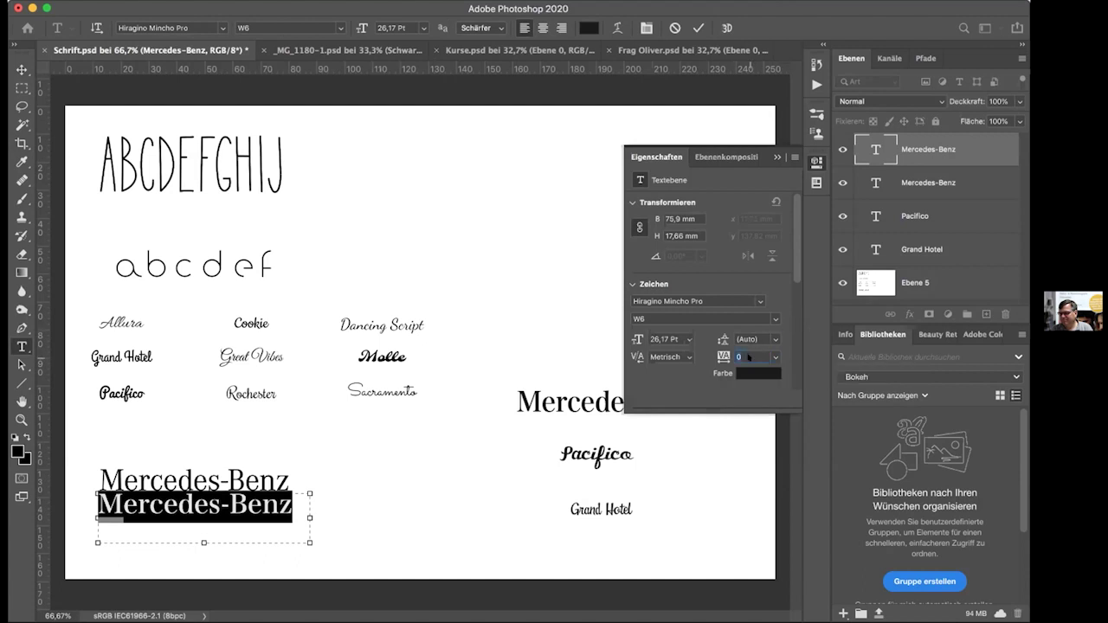
{"action": "left_click", "coordinate": [748, 350]}
{"action": "type", "text": "-1"}
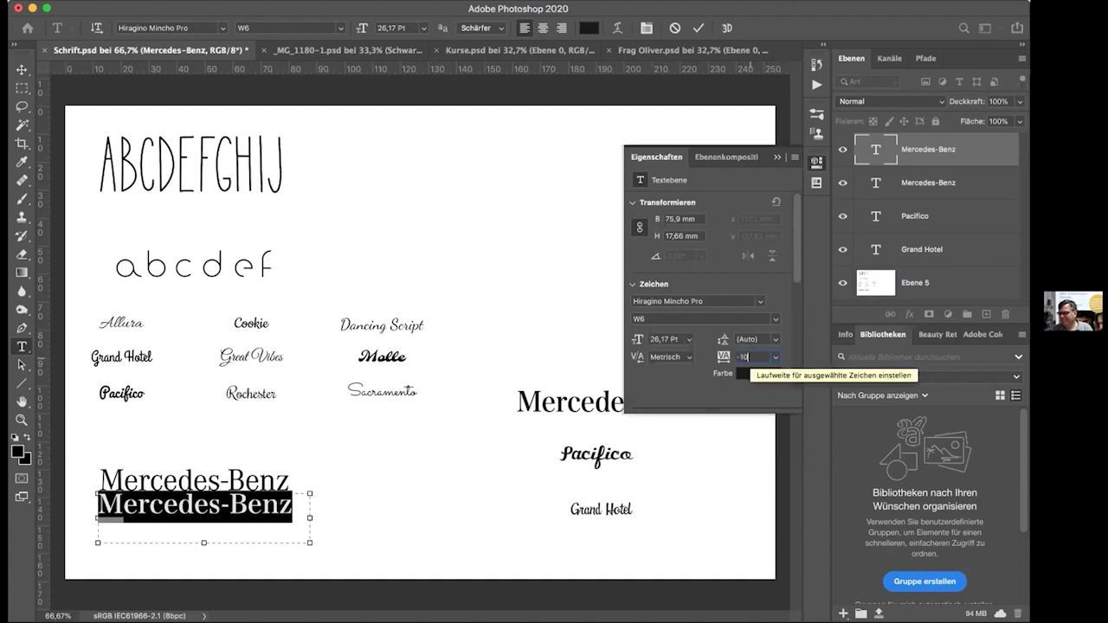
{"action": "key", "text": "Return"}
Step: Lower the new Mercedes-Benz text layer's opacity to 93% and move it slightly down to a Y position of about 139.4 mm
{"action": "left_click", "coordinate": [21, 69]}
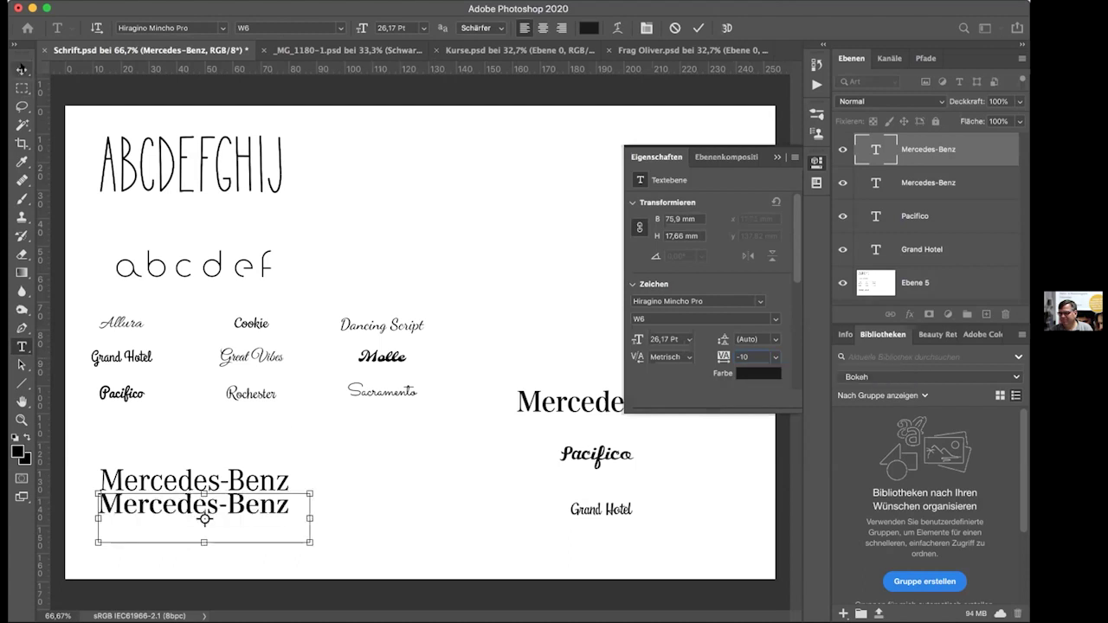
{"action": "key", "text": "v"}
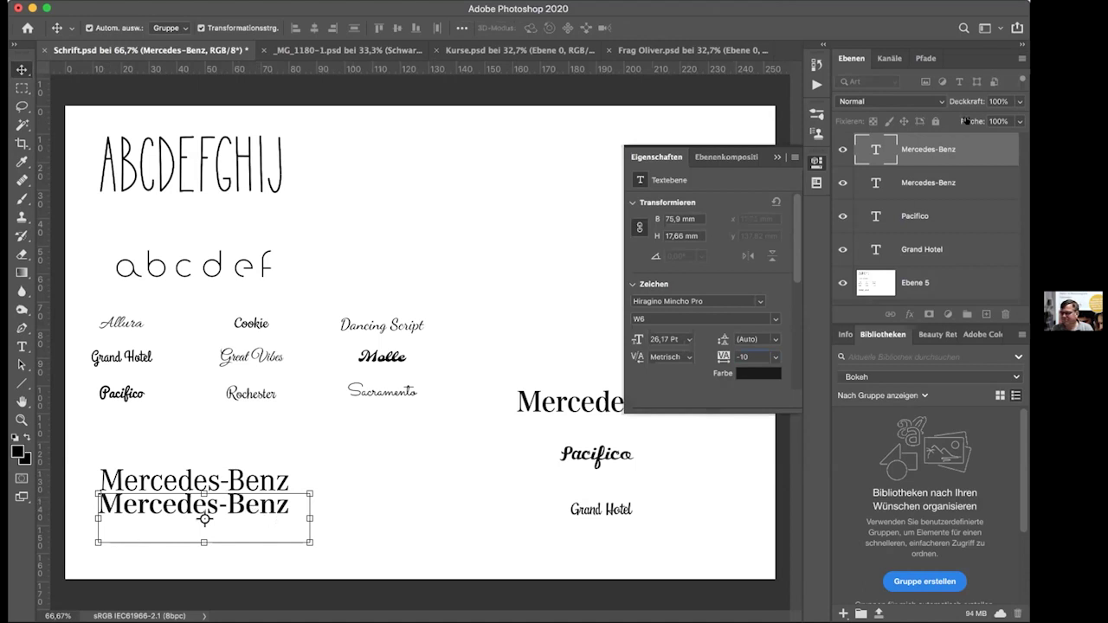
{"action": "left_click_drag", "start_coordinate": [968, 98], "coordinate": [963, 98]}
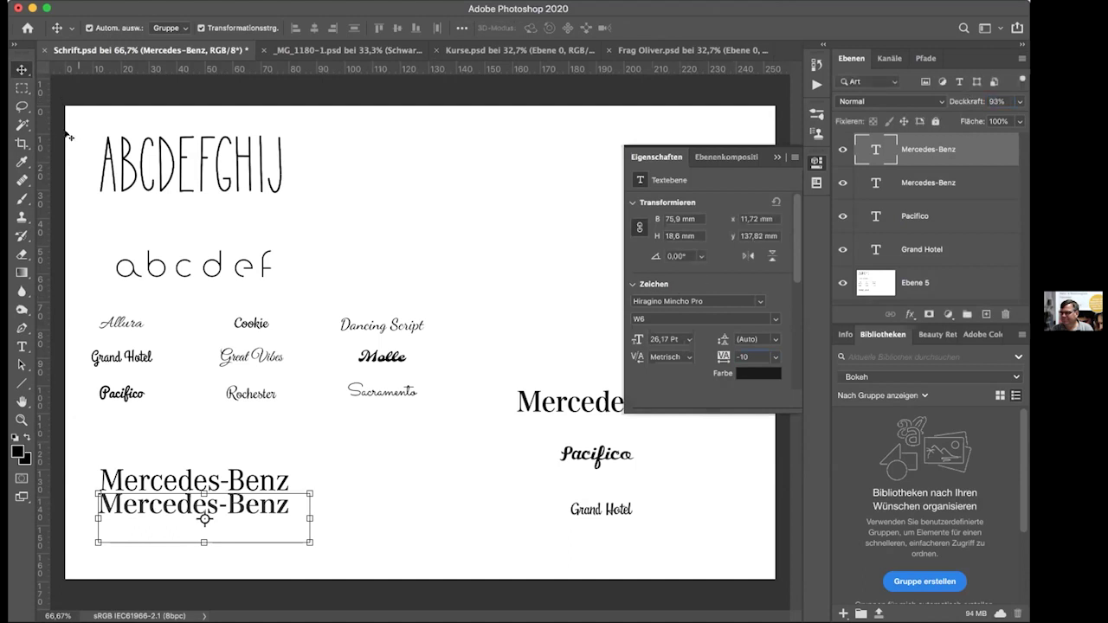
{"action": "mouse_move", "coordinate": [105, 506]}
{"action": "left_mouse_down"}
{"action": "mouse_move", "coordinate": [112, 530]}
{"action": "mouse_move", "coordinate": [105, 511]}
{"action": "left_mouse_up"}
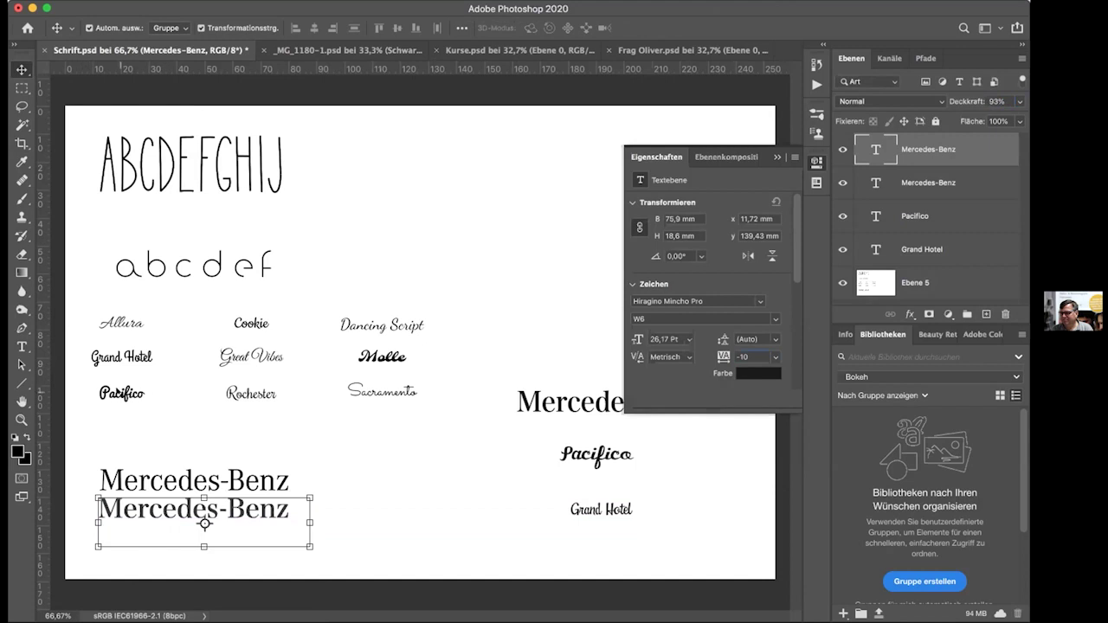
Step: Select the pixel Pacifico lettering with a rectangular marquee and look up similar typefaces with Match Font, then dismiss the results
{"action": "left_click", "coordinate": [22, 88]}
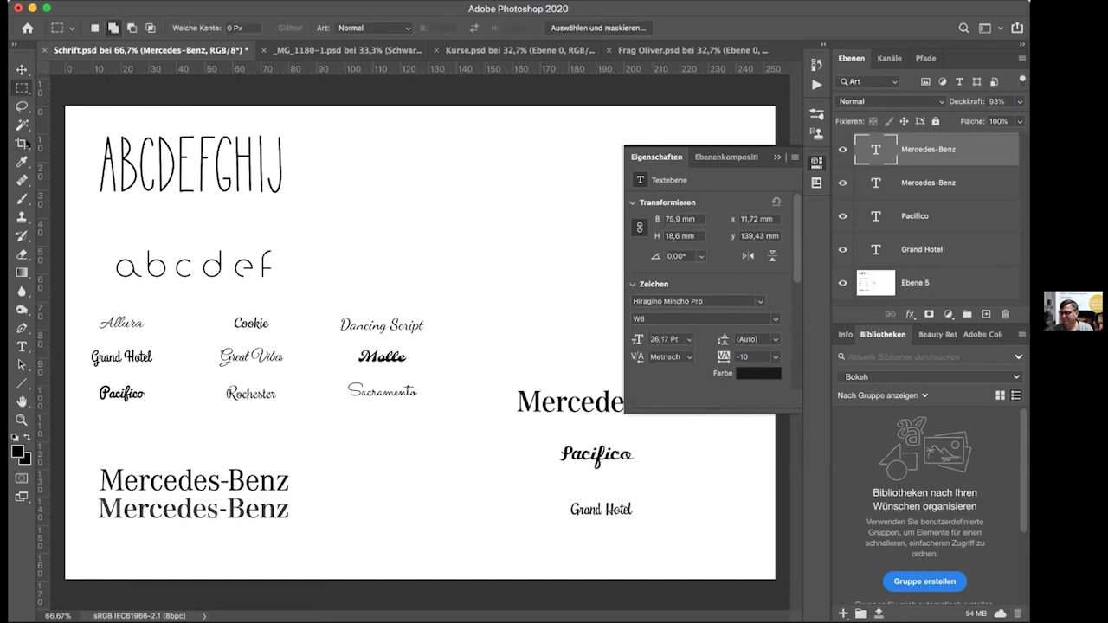
{"action": "left_click_drag", "start_coordinate": [93, 380], "coordinate": [154, 409]}
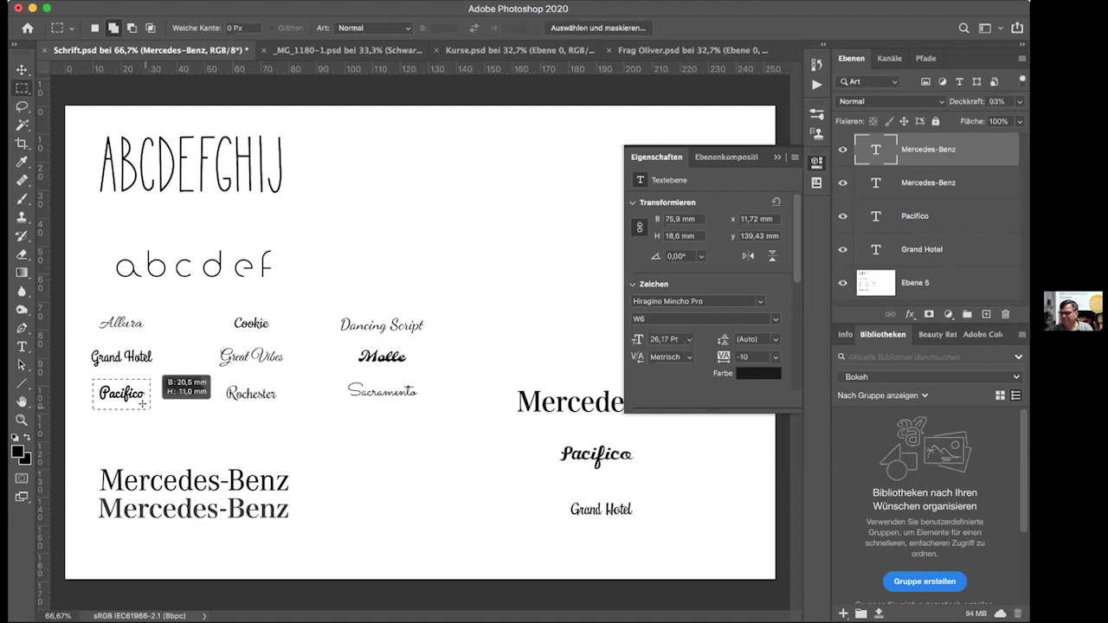
{"action": "left_click", "coordinate": [310, 2]}
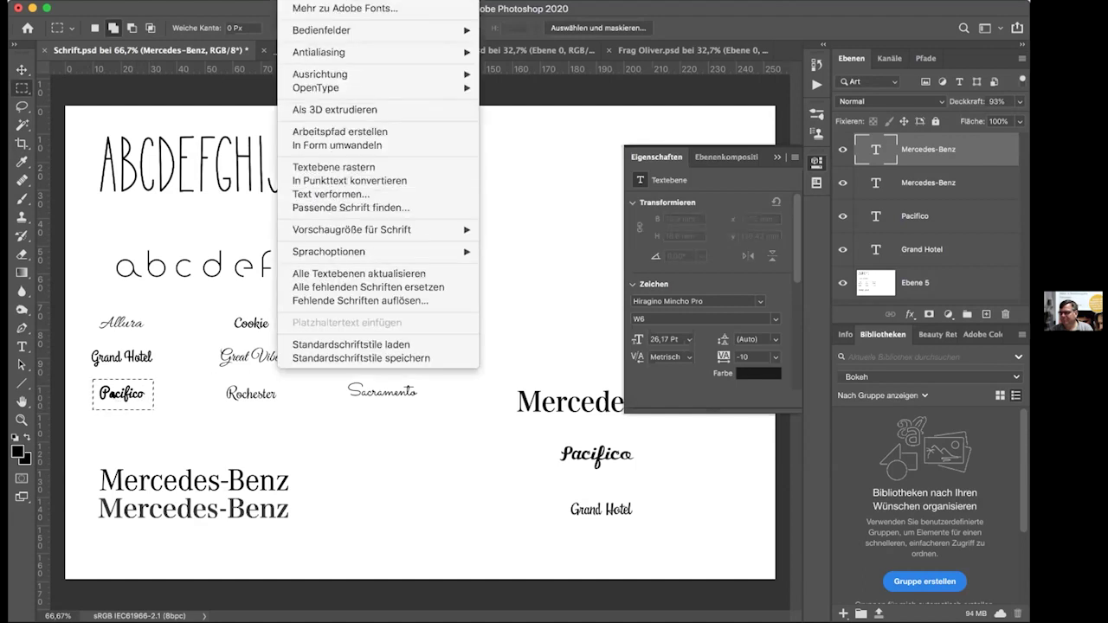
{"action": "left_click", "coordinate": [340, 206]}
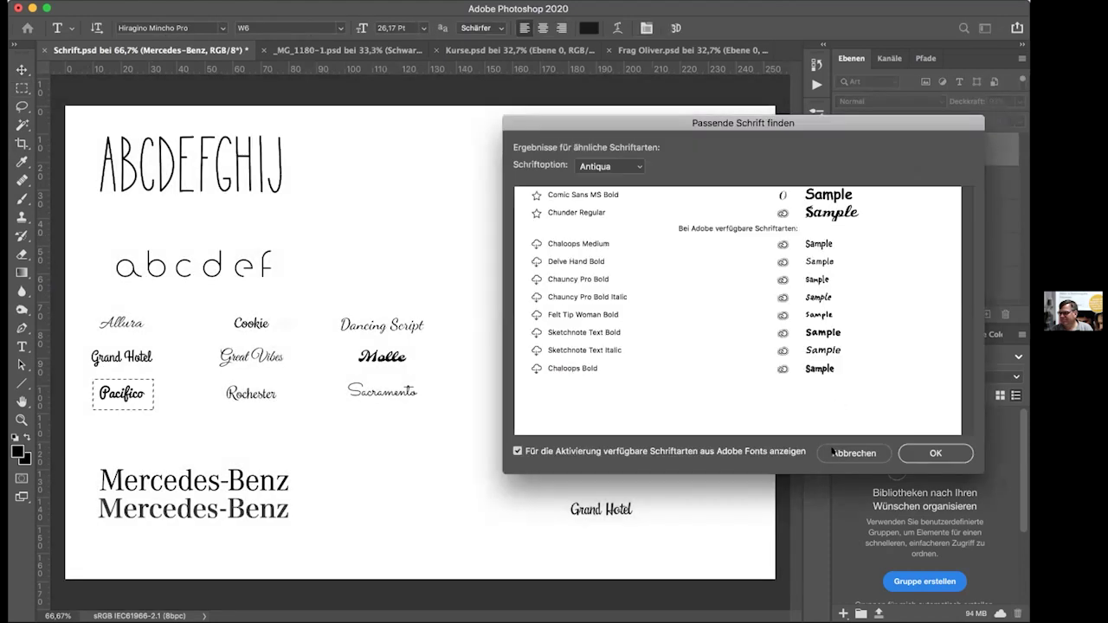
{"action": "left_click", "coordinate": [844, 453]}
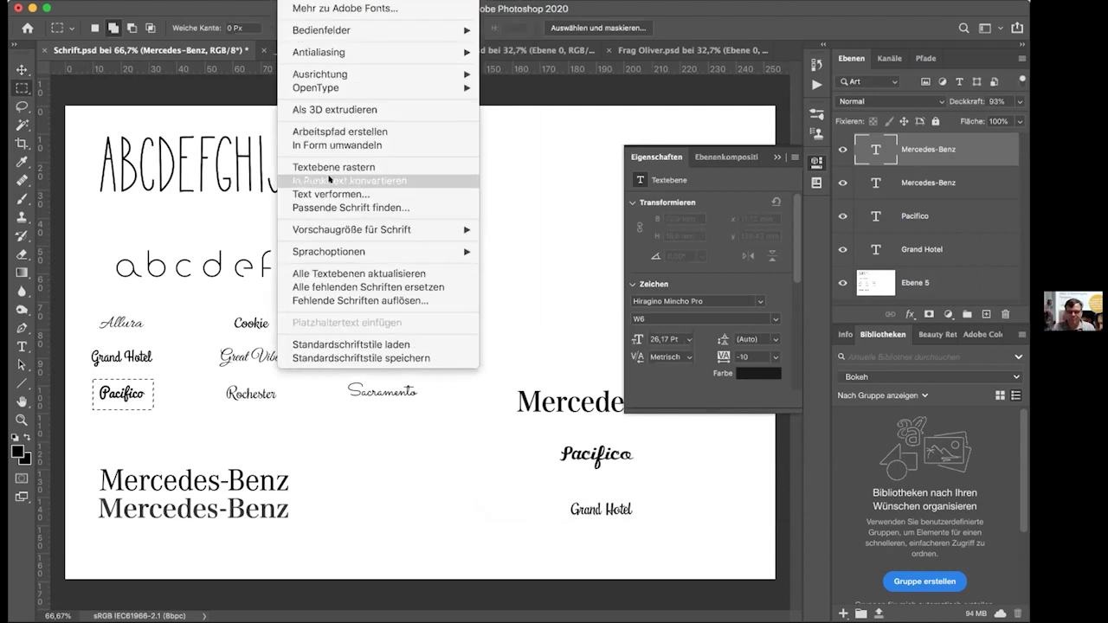
{"action": "mouse_move", "coordinate": [333, 254]}
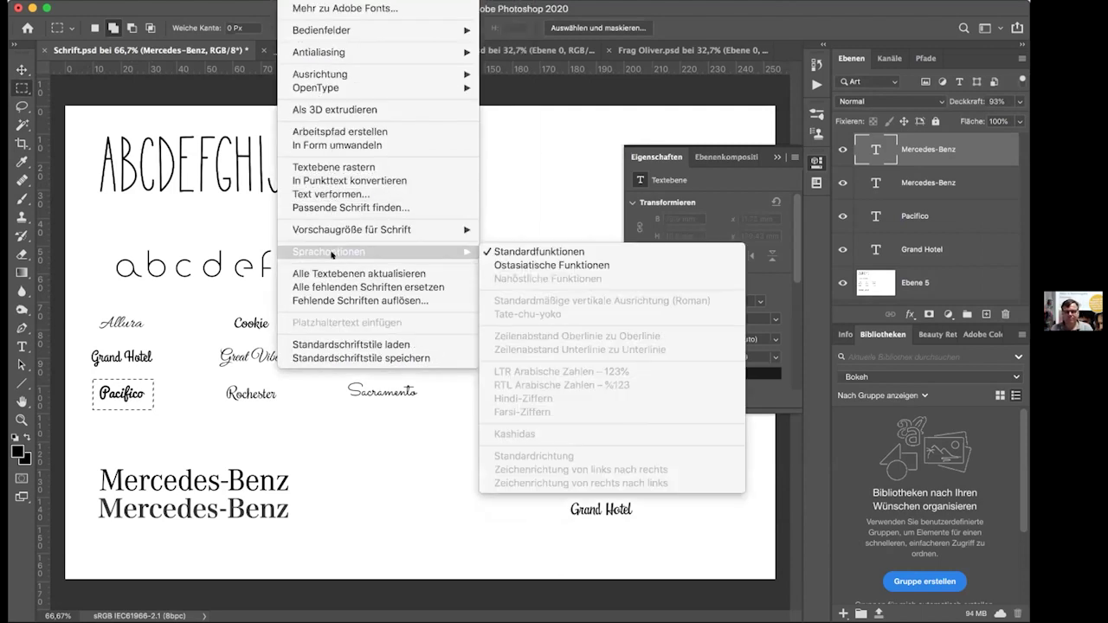
{"action": "key", "text": "Escape"}
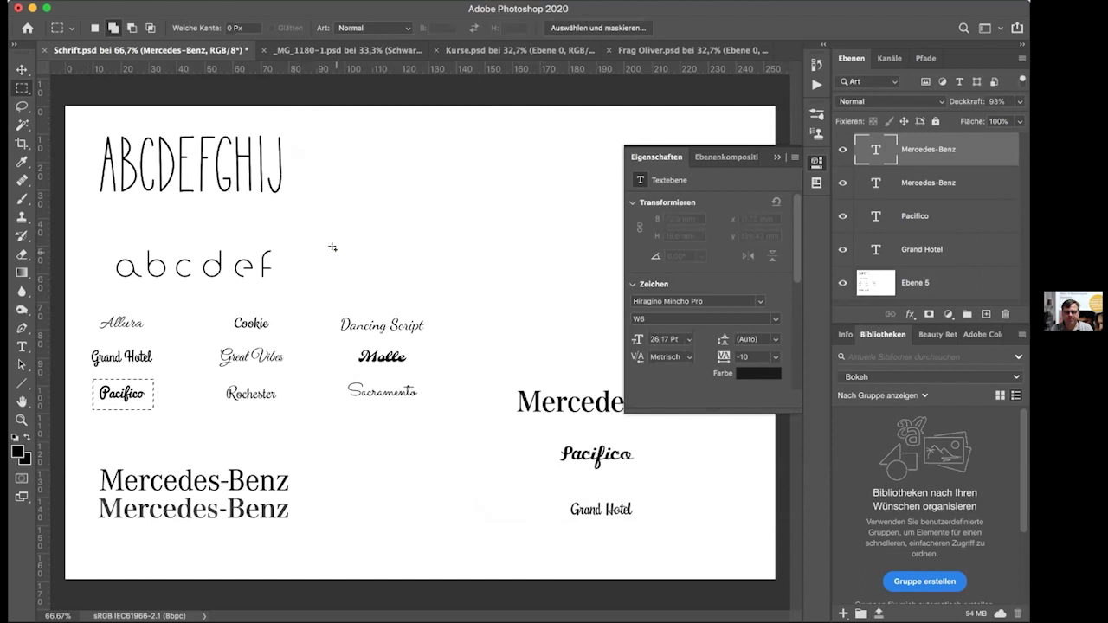
{"action": "left_click", "coordinate": [299, 0]}
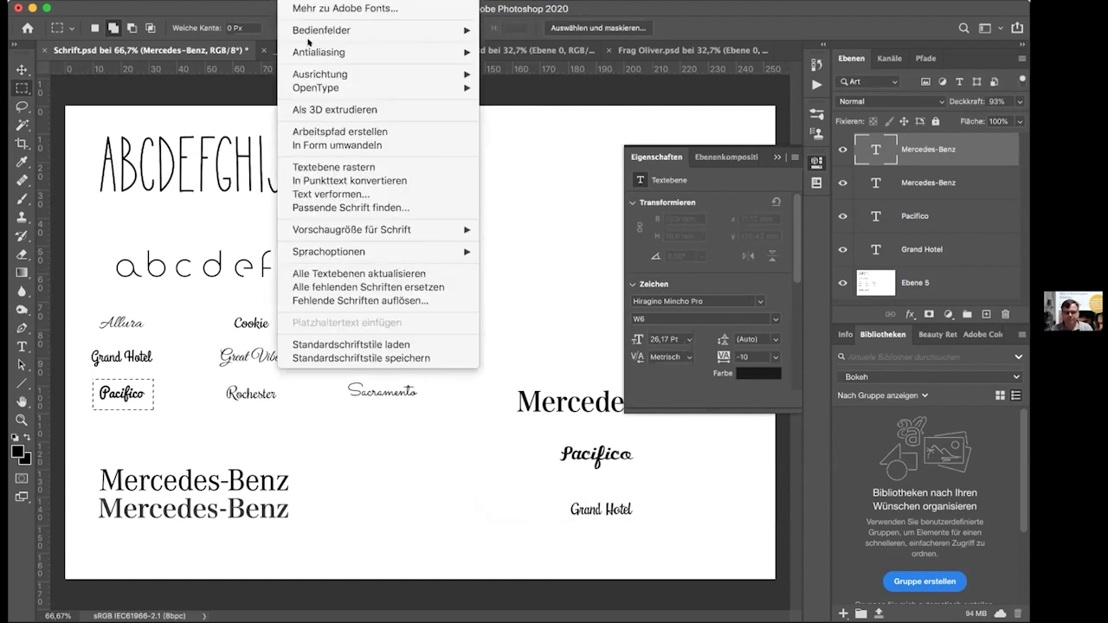
{"action": "key", "text": "Escape"}
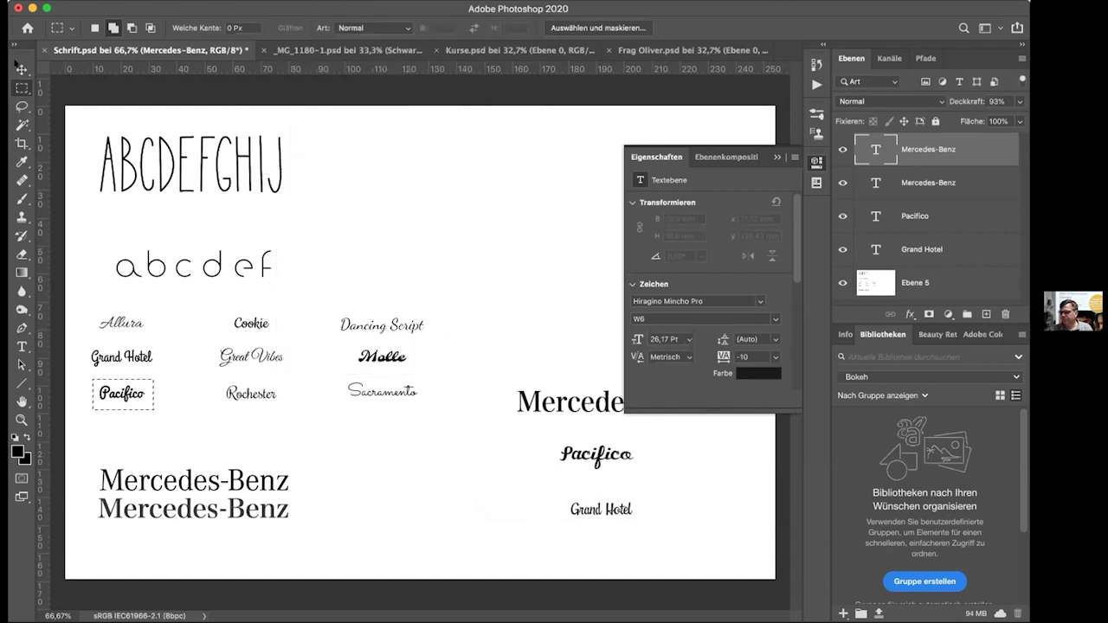
Step: Clear the marquee, move the editable Pacifico text beneath the pixel Pacifico lettering and scale it down to 12.28 pt
{"action": "left_click", "coordinate": [21, 69]}
{"action": "left_click", "coordinate": [604, 459]}
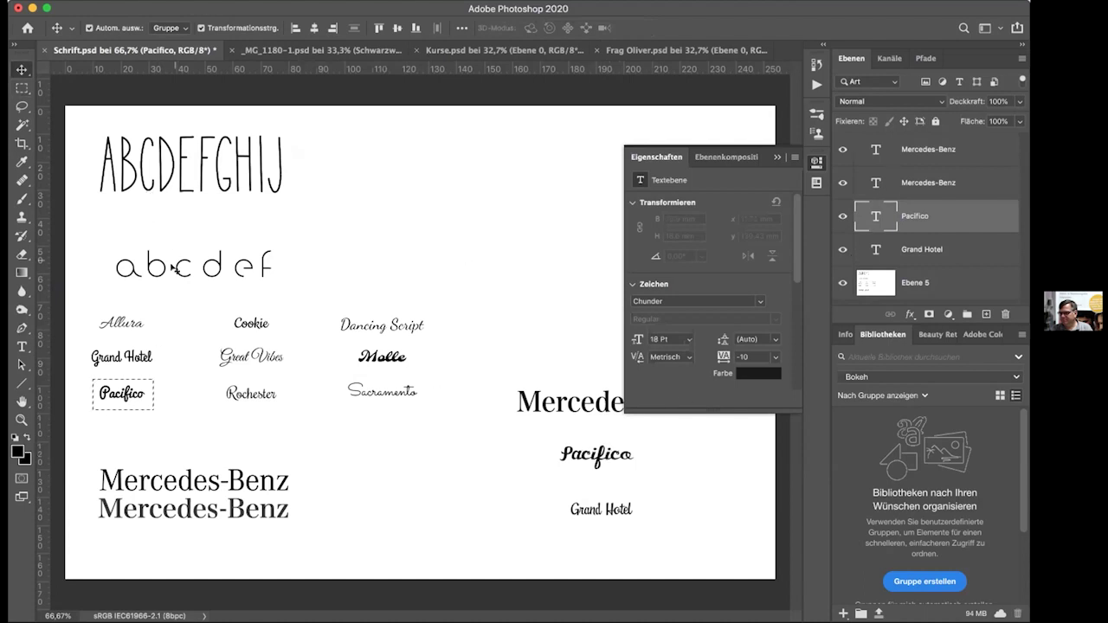
{"action": "key", "text": "super+d"}
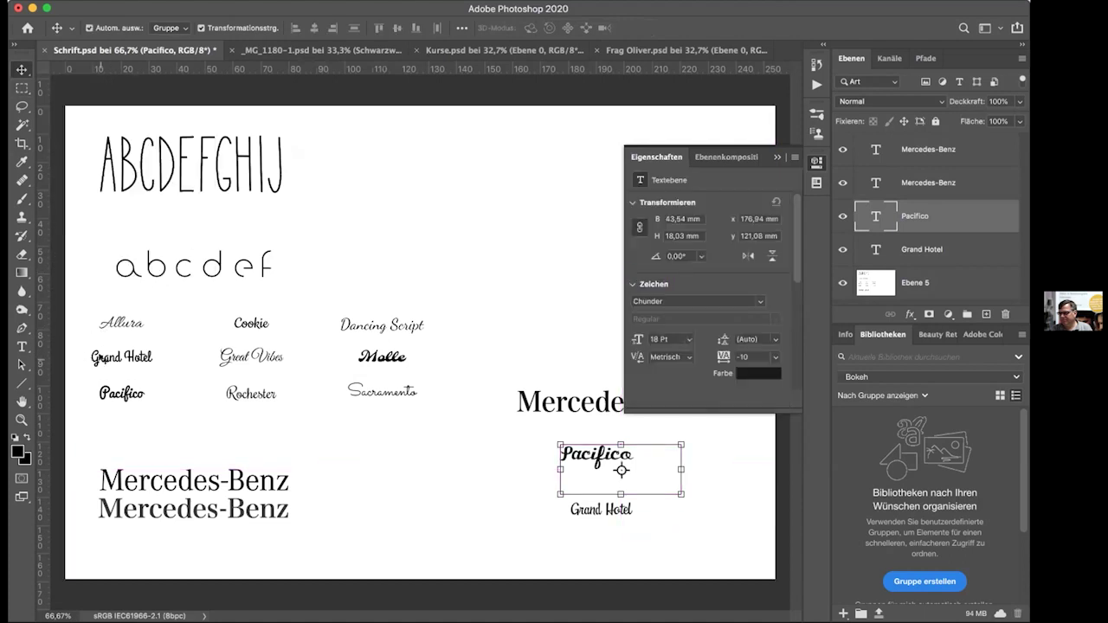
{"action": "left_click", "coordinate": [461, 440]}
{"action": "left_click_drag", "start_coordinate": [596, 454], "coordinate": [134, 419]}
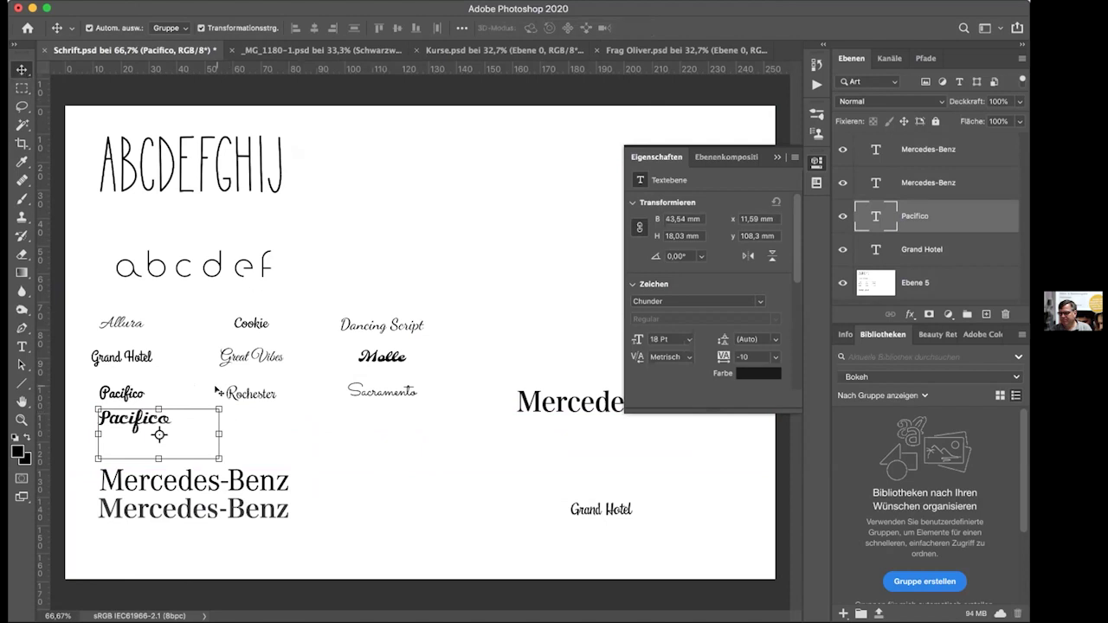
{"action": "left_click_drag", "start_coordinate": [218, 402], "coordinate": [126, 416]}
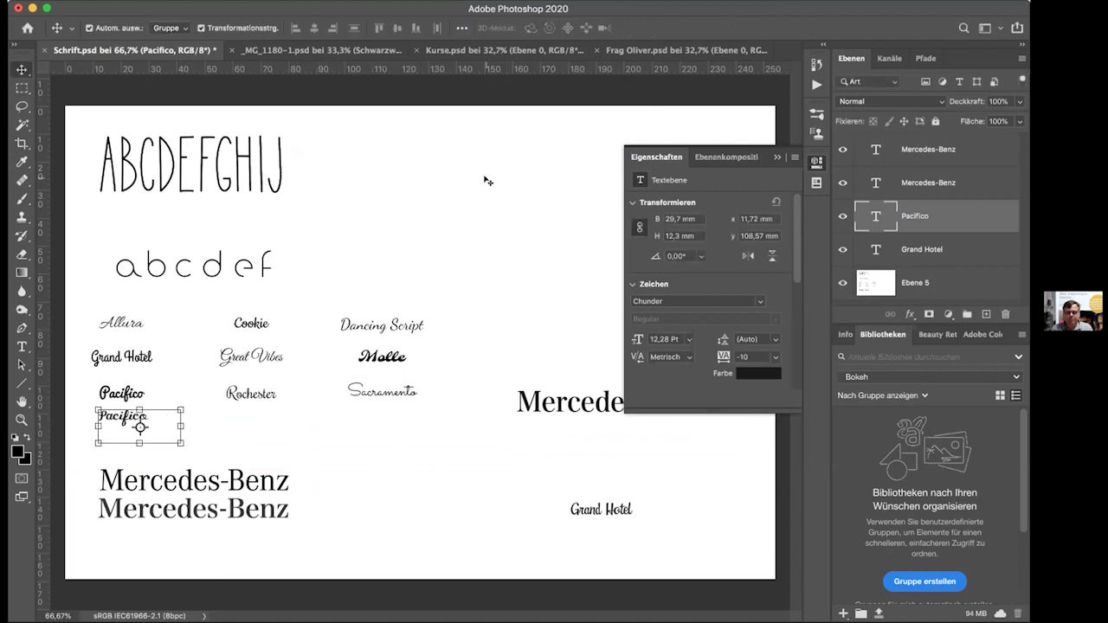
{"action": "key", "text": "Return"}
Step: Make the pixel layer Ebene 5 active and start Match Font on it
{"action": "left_click", "coordinate": [180, 258]}
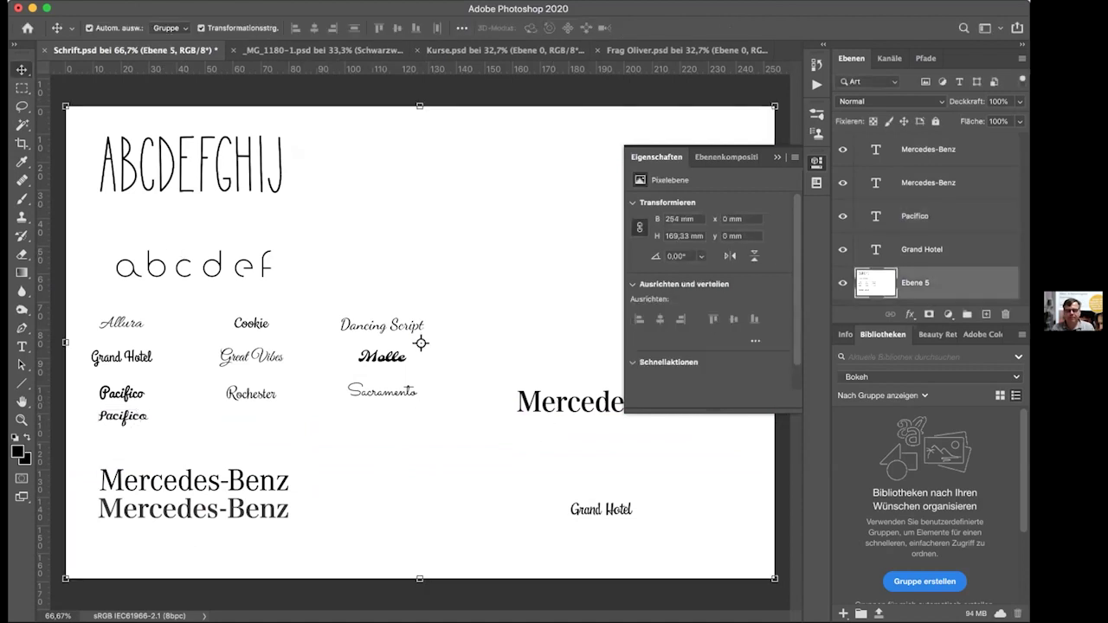
{"action": "left_click", "coordinate": [294, 0]}
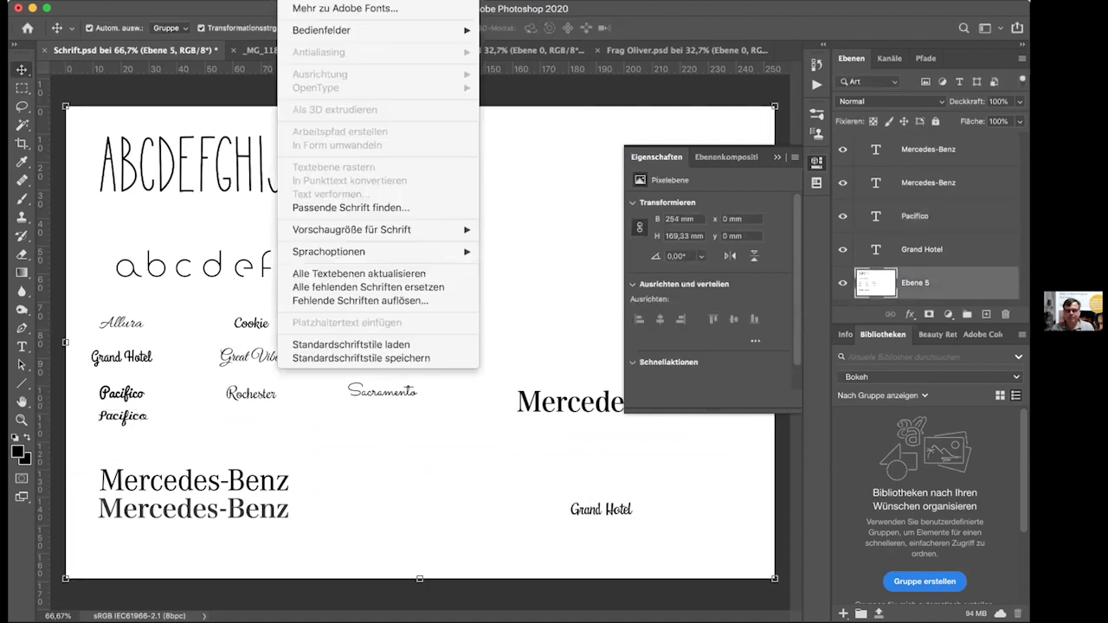
{"action": "left_click", "coordinate": [342, 209]}
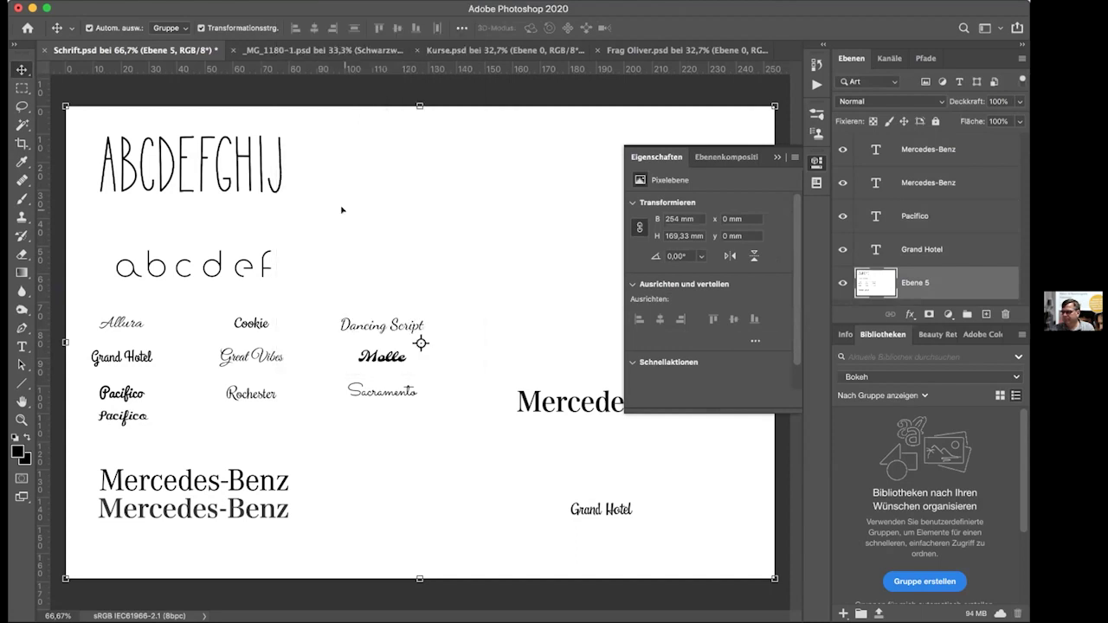
Step: Switch to the Kurse.psd document and collapse the layer properties to uncover the whole page
{"action": "left_click", "coordinate": [501, 53]}
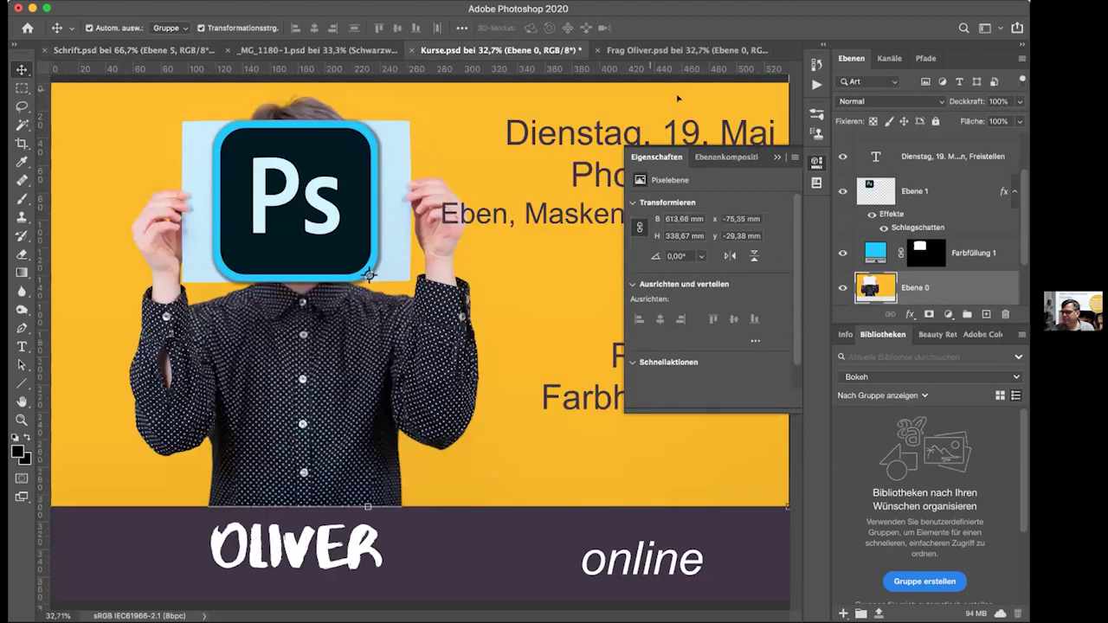
{"action": "left_click", "coordinate": [777, 157]}
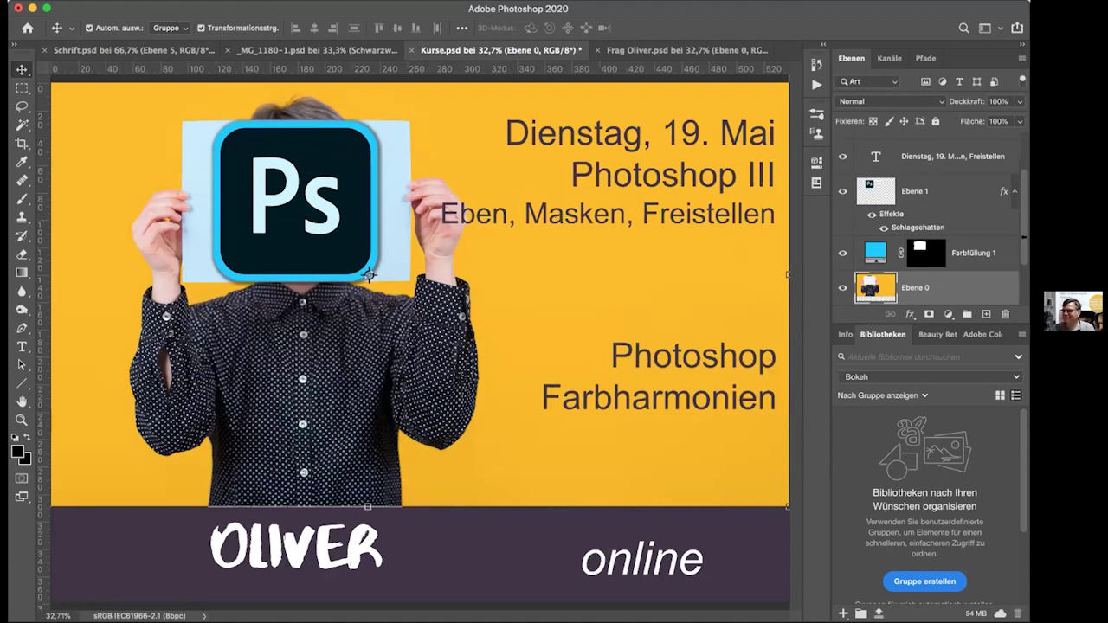
Step: Open the Adobe Color themes and shift the triad harmony's outer colour on the wheel to a saturated orange-red
{"action": "left_click", "coordinate": [968, 335]}
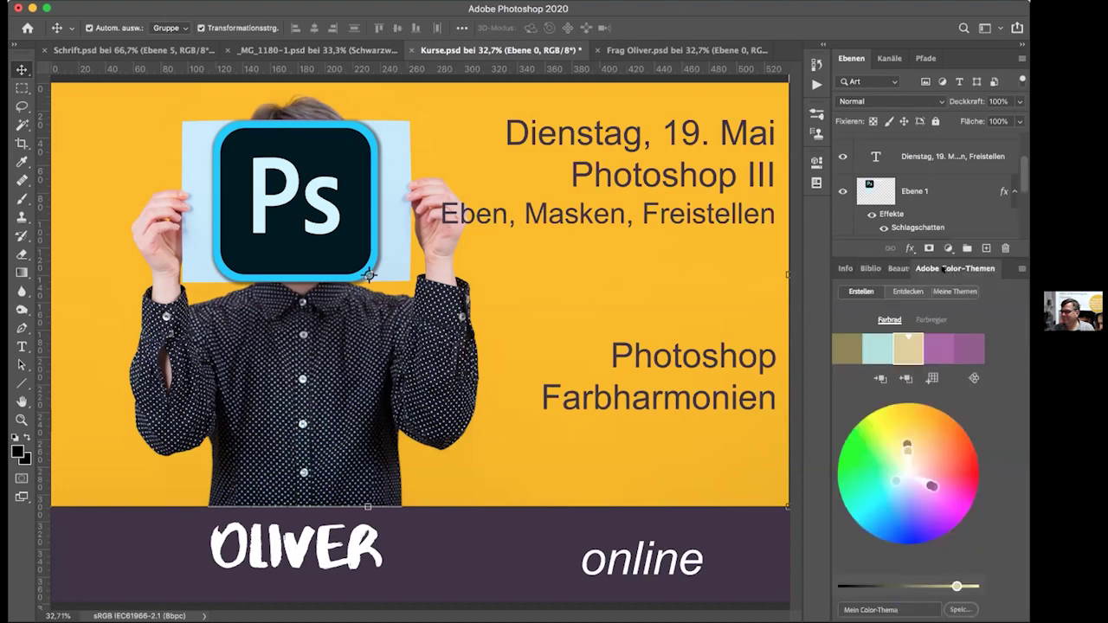
{"action": "left_click_drag", "start_coordinate": [925, 481], "coordinate": [966, 446]}
Step: Set the colour theme's harmony rule to Ähnlich and move its outer colour on the wheel to a saturated green
{"action": "left_click", "coordinate": [973, 379]}
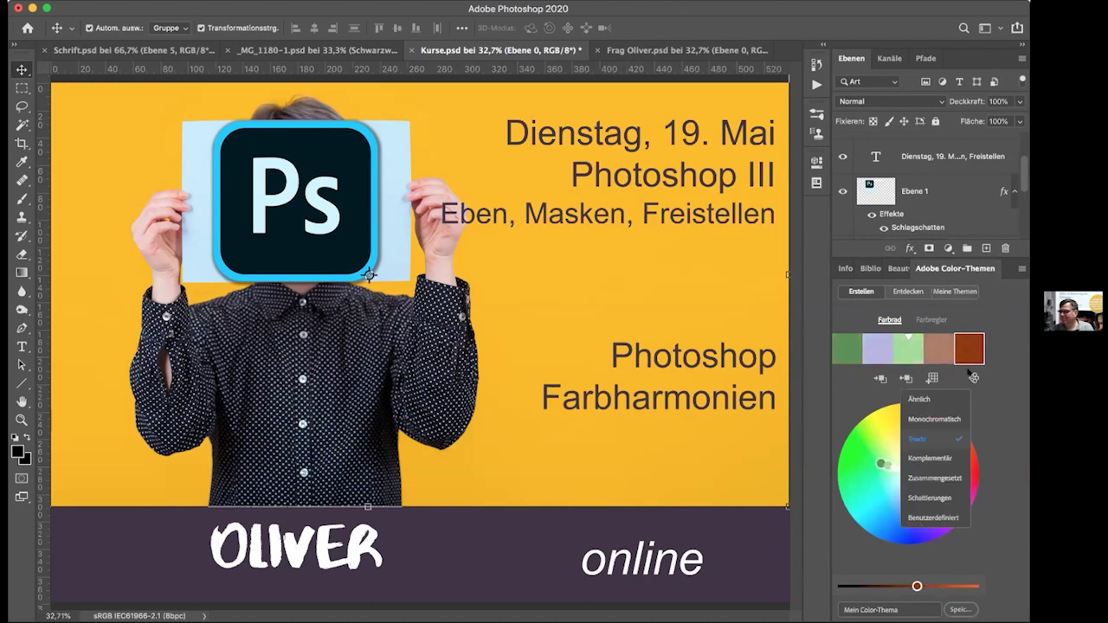
{"action": "left_click", "coordinate": [922, 399]}
{"action": "left_click_drag", "start_coordinate": [886, 458], "coordinate": [847, 469]}
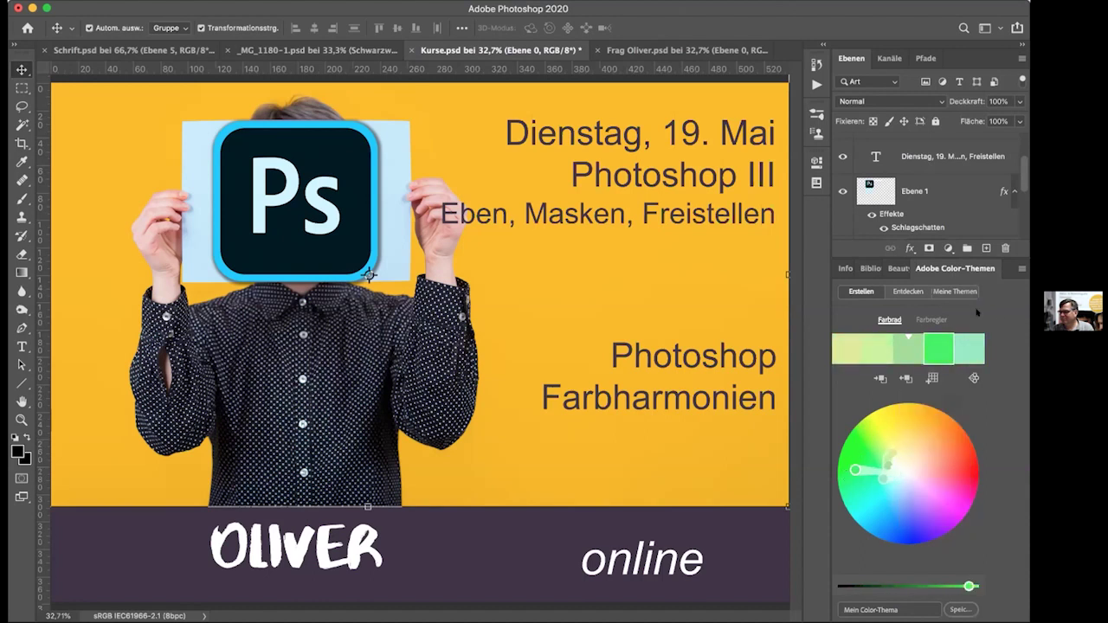
Step: Set the colour theme's harmony rule to Komplementär and move its outer colours on the wheel to strong purple and green
{"action": "left_click", "coordinate": [971, 378]}
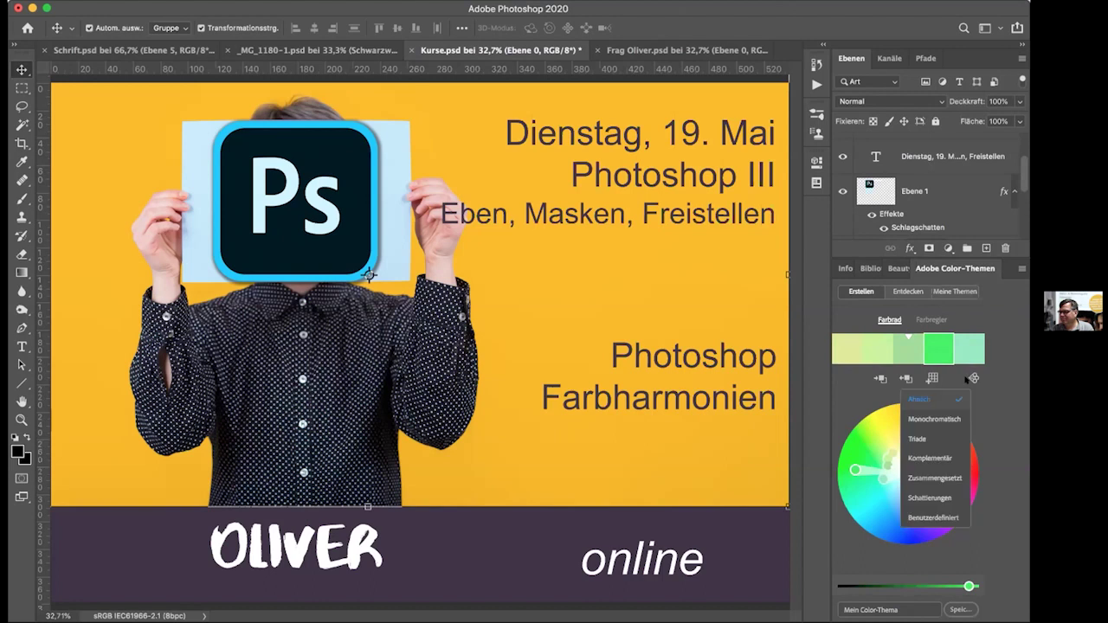
{"action": "left_click", "coordinate": [946, 456]}
{"action": "left_click_drag", "start_coordinate": [943, 478], "coordinate": [954, 511]}
{"action": "left_click_drag", "start_coordinate": [875, 448], "coordinate": [844, 430]}
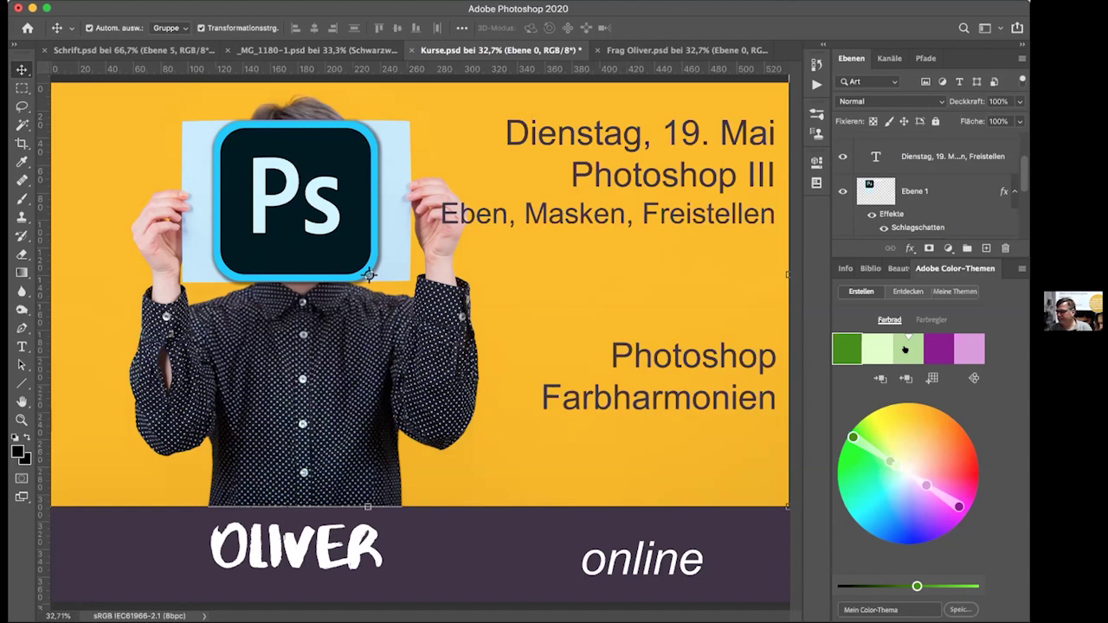
{"action": "left_click", "coordinate": [974, 378]}
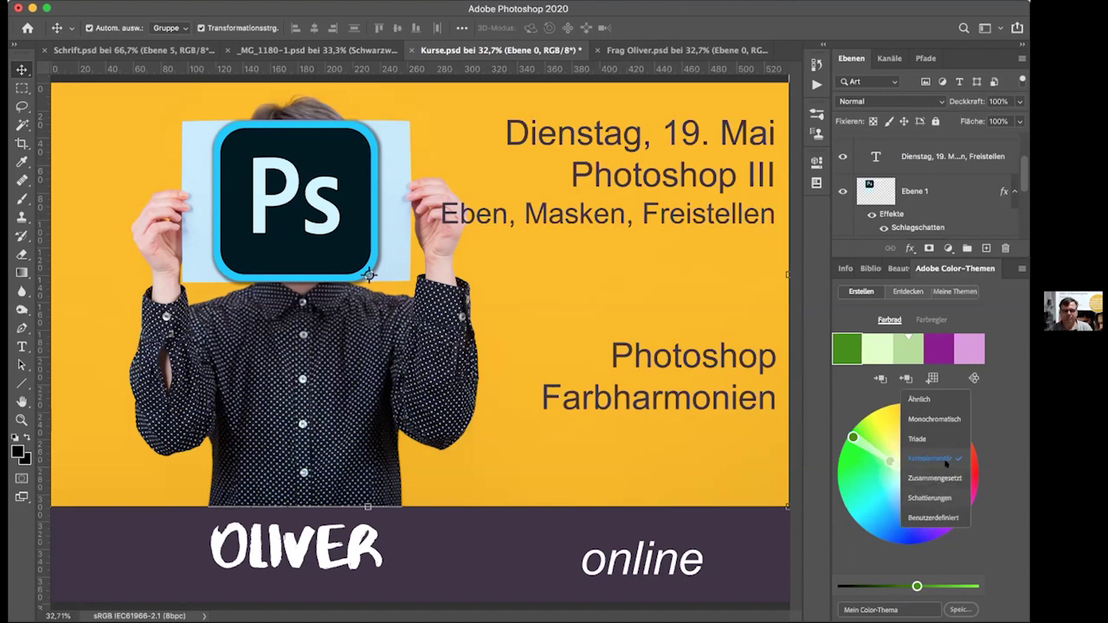
{"action": "left_click", "coordinate": [1004, 301]}
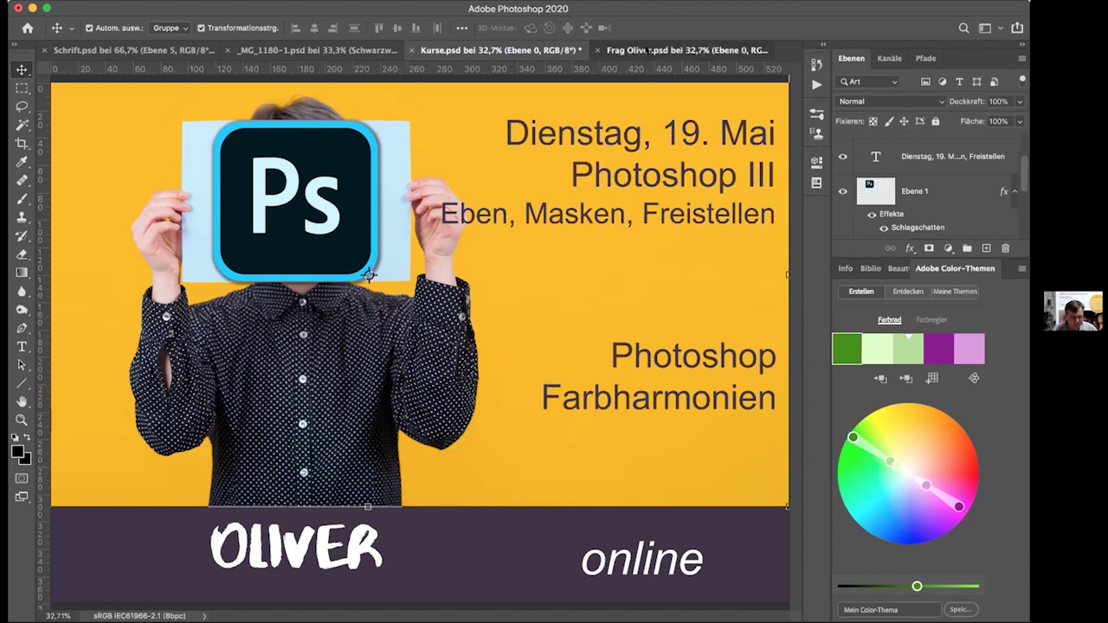
Step: View the Frag Oliver.psd graphic and return to the Kurse.psd document
{"action": "left_click", "coordinate": [649, 50]}
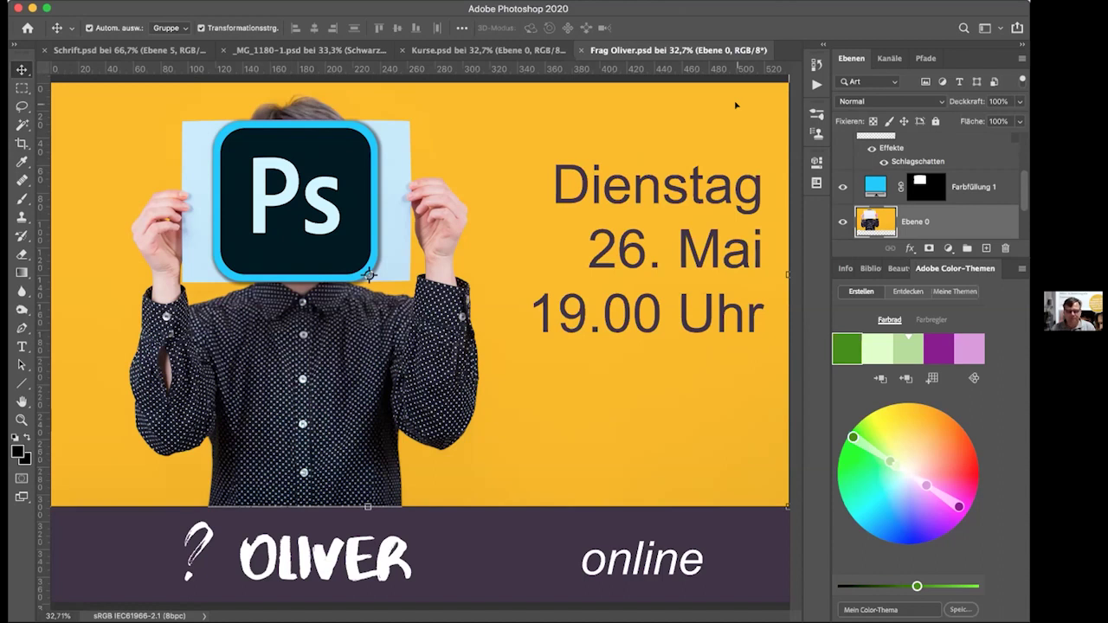
{"action": "left_click", "coordinate": [489, 50]}
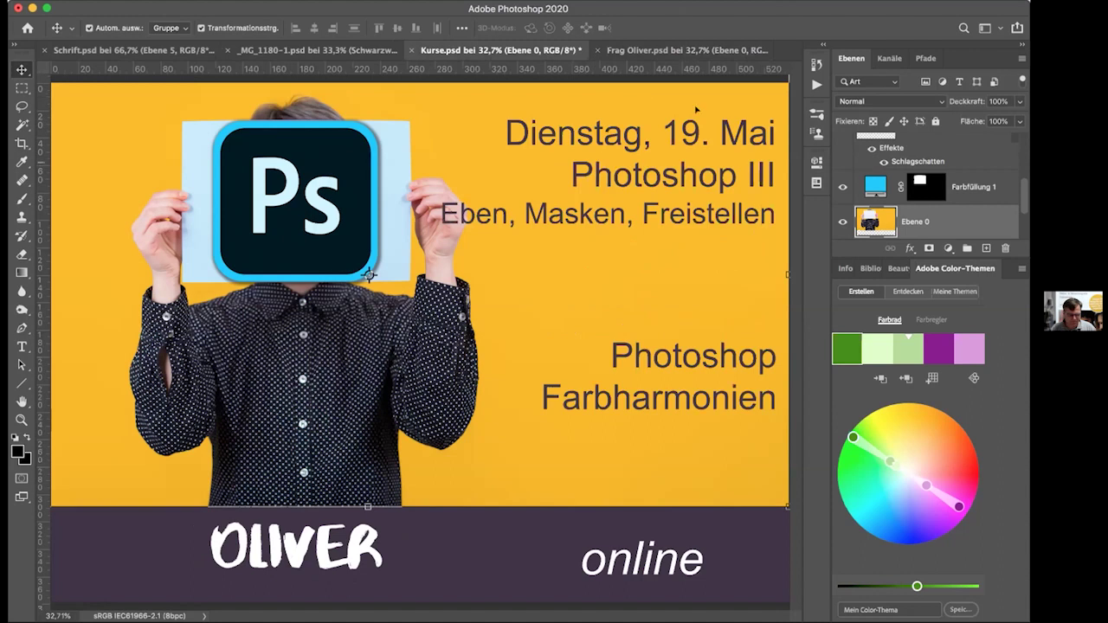